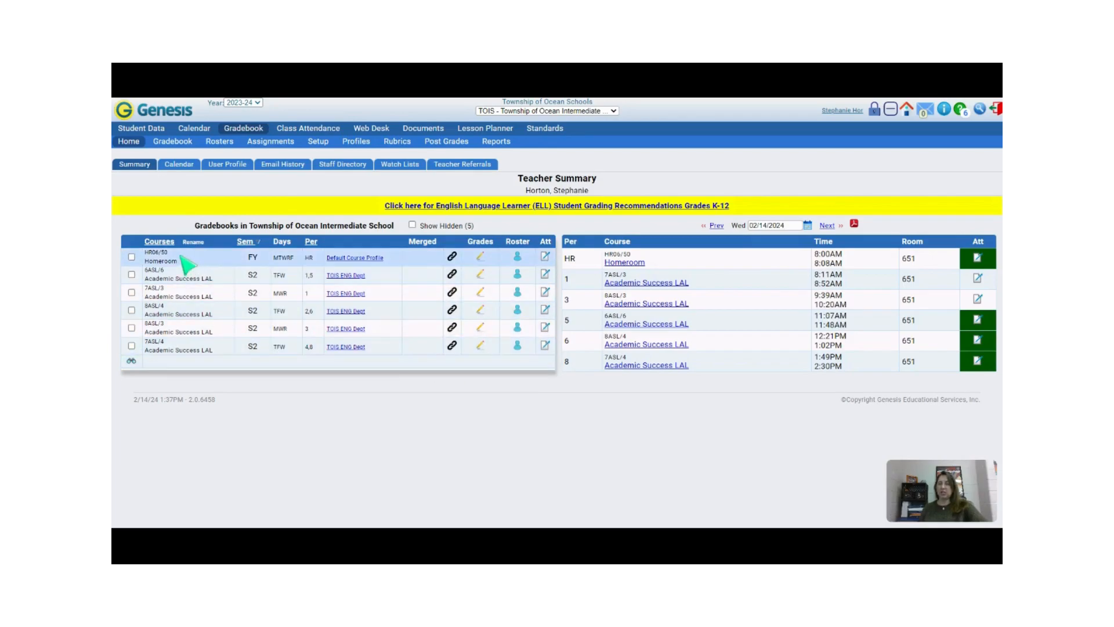
{"action": "left_click", "coordinate": [194, 244]}
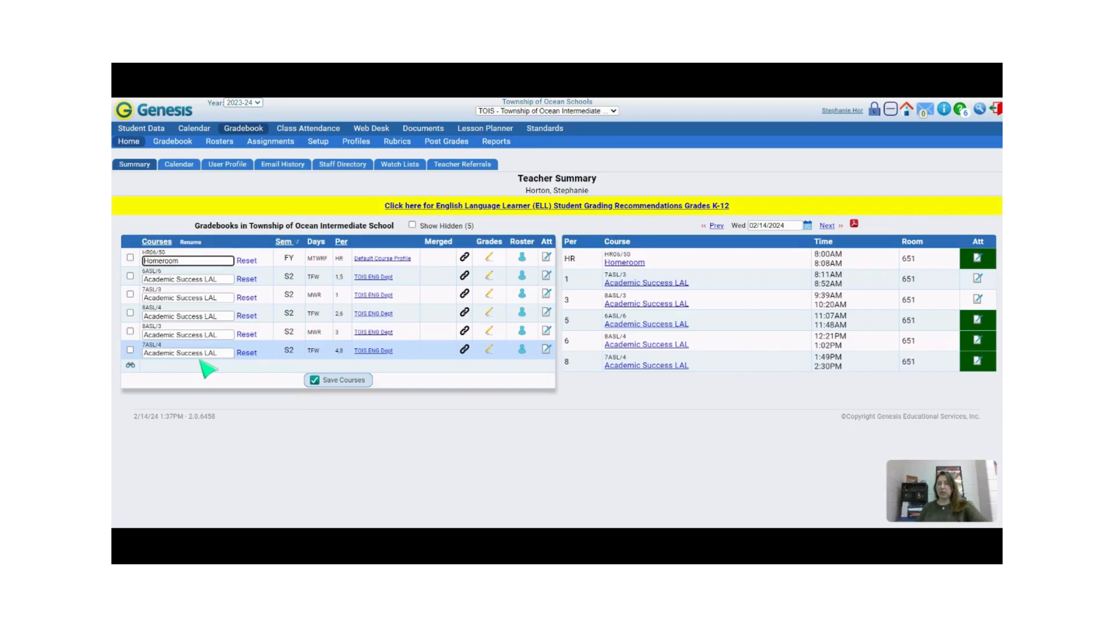
{"action": "left_click", "coordinate": [193, 242]}
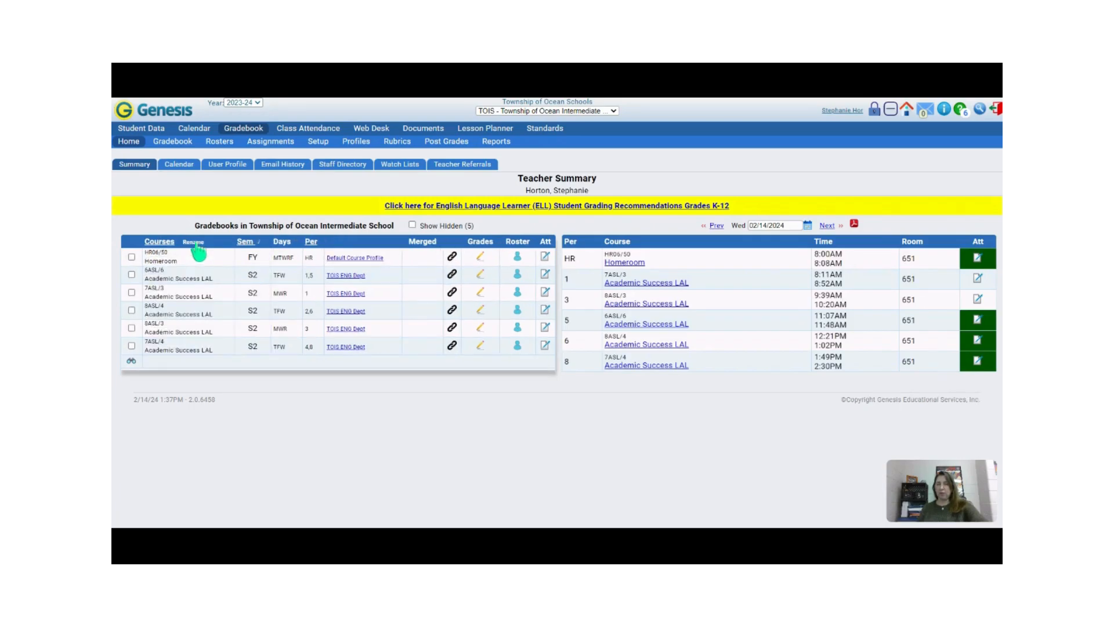
{"action": "left_click", "coordinate": [131, 275]}
{"action": "left_click", "coordinate": [131, 292]}
{"action": "left_click", "coordinate": [132, 310]}
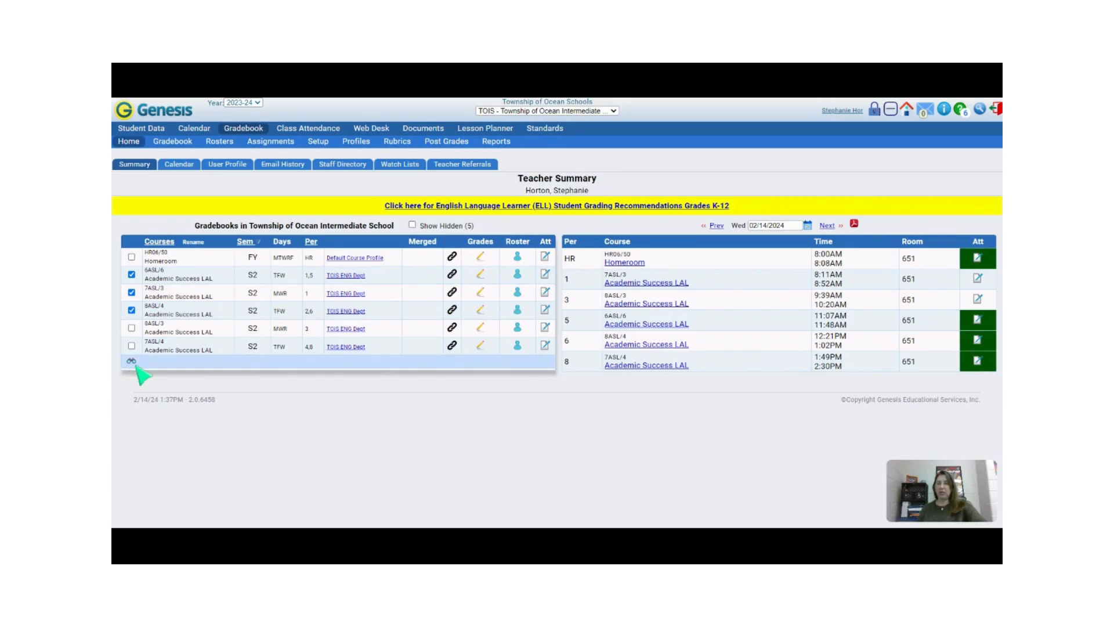
{"action": "left_click", "coordinate": [132, 311]}
{"action": "left_click", "coordinate": [133, 292]}
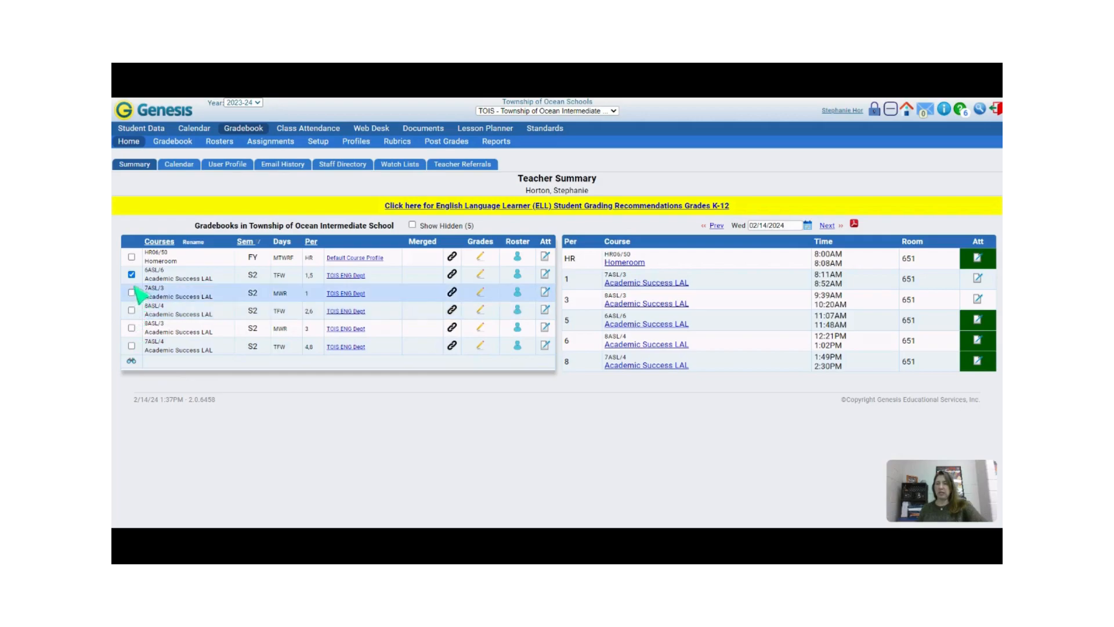
{"action": "left_click", "coordinate": [132, 275]}
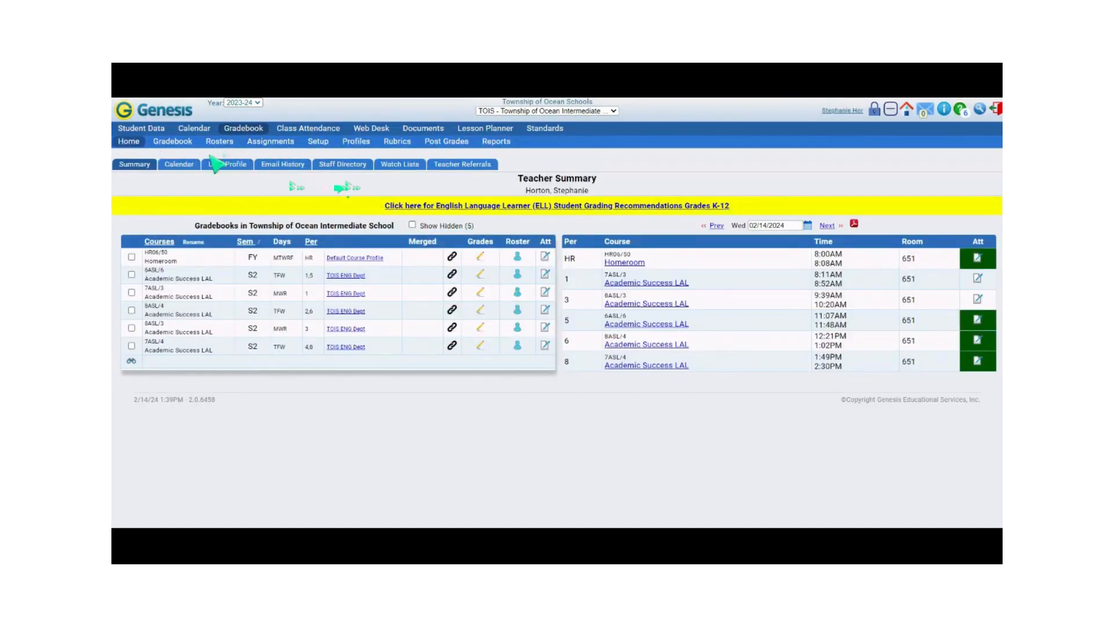
Step: Open the Lesson Planner's list of lesson books and set the 7ASL/3 book's background colour to #e67171
{"action": "left_click", "coordinate": [476, 131]}
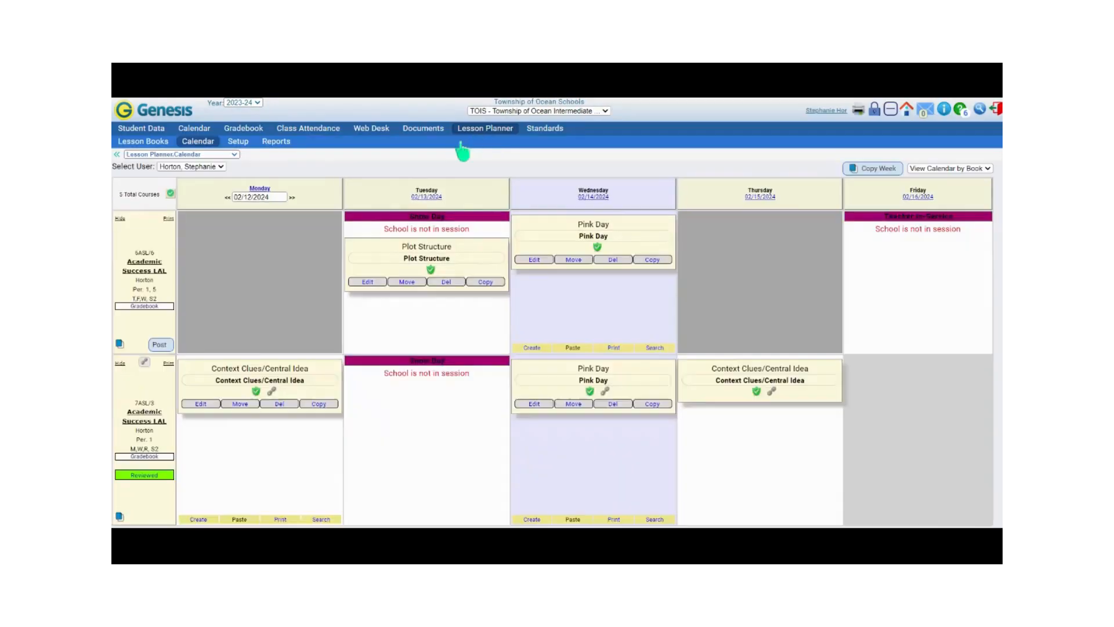
{"action": "left_click", "coordinate": [152, 144]}
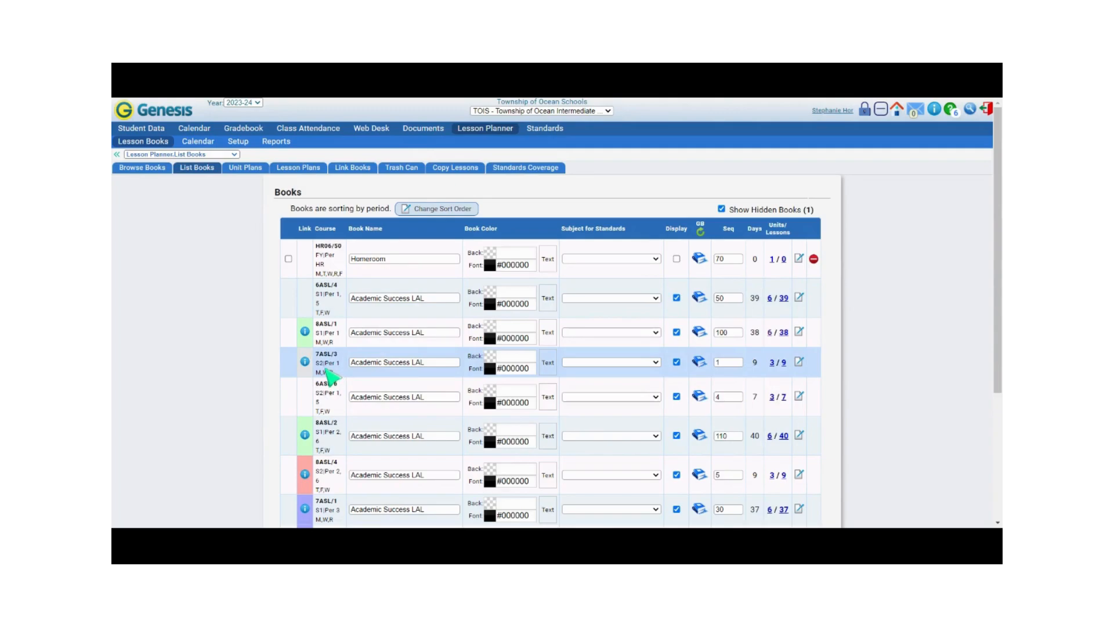
{"action": "scroll", "coordinate": [328, 374], "scroll_direction": "down", "scroll_amount": 1}
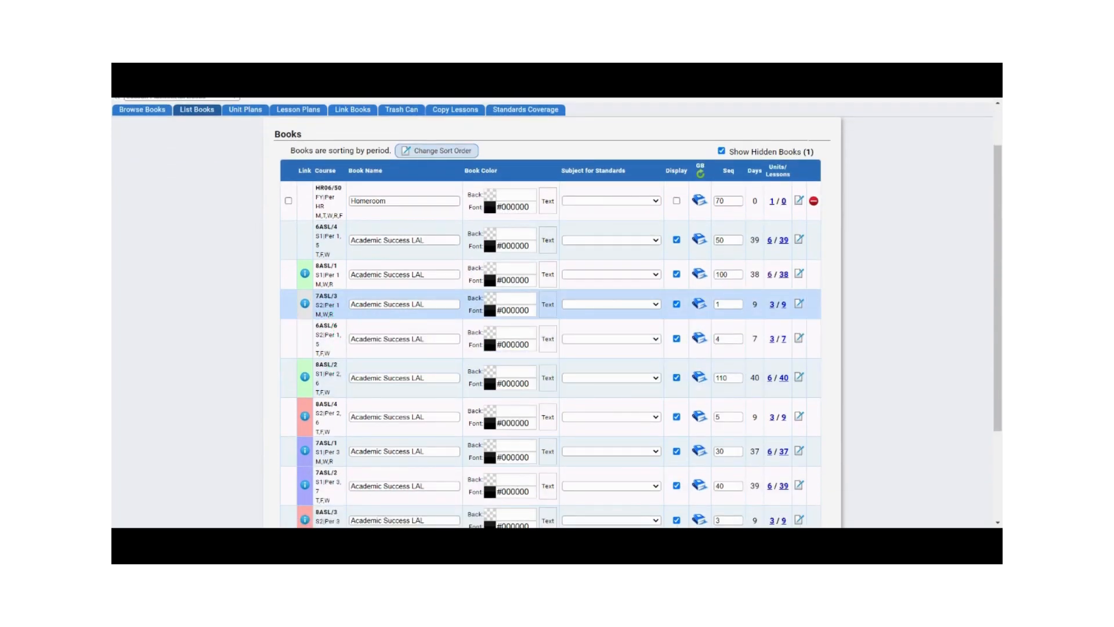
{"action": "left_click", "coordinate": [495, 301]}
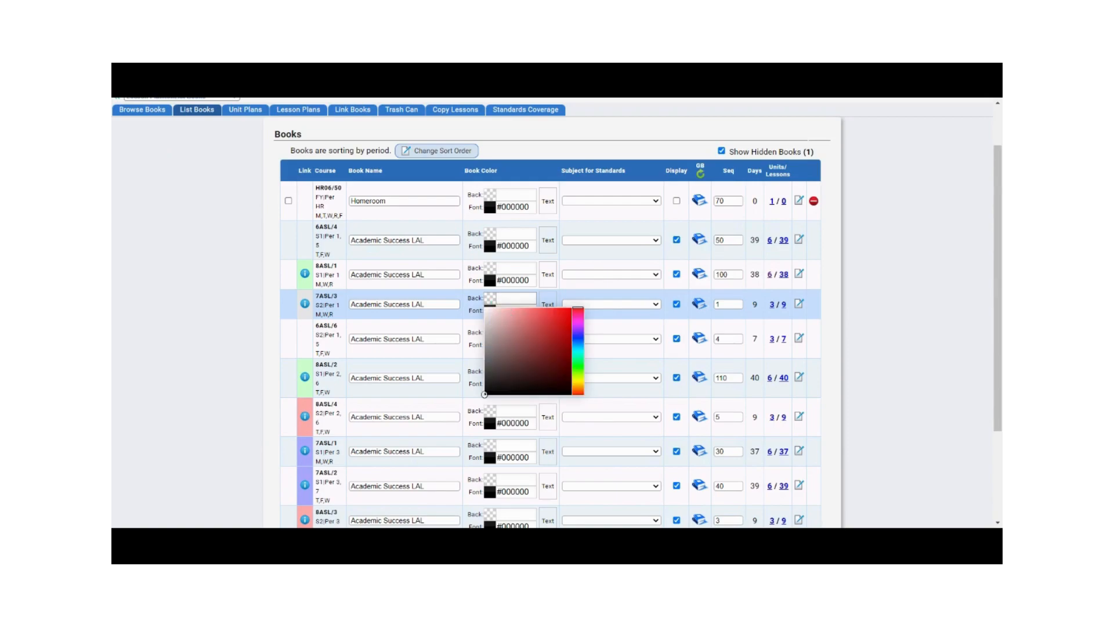
{"action": "left_click", "coordinate": [529, 317]}
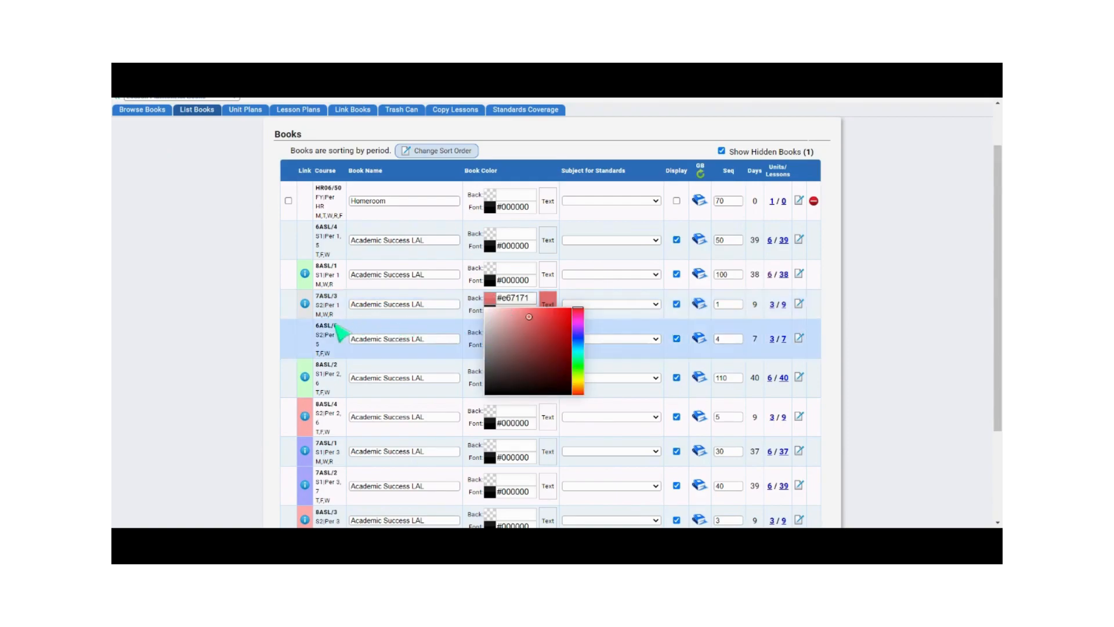
{"action": "left_click", "coordinate": [330, 350]}
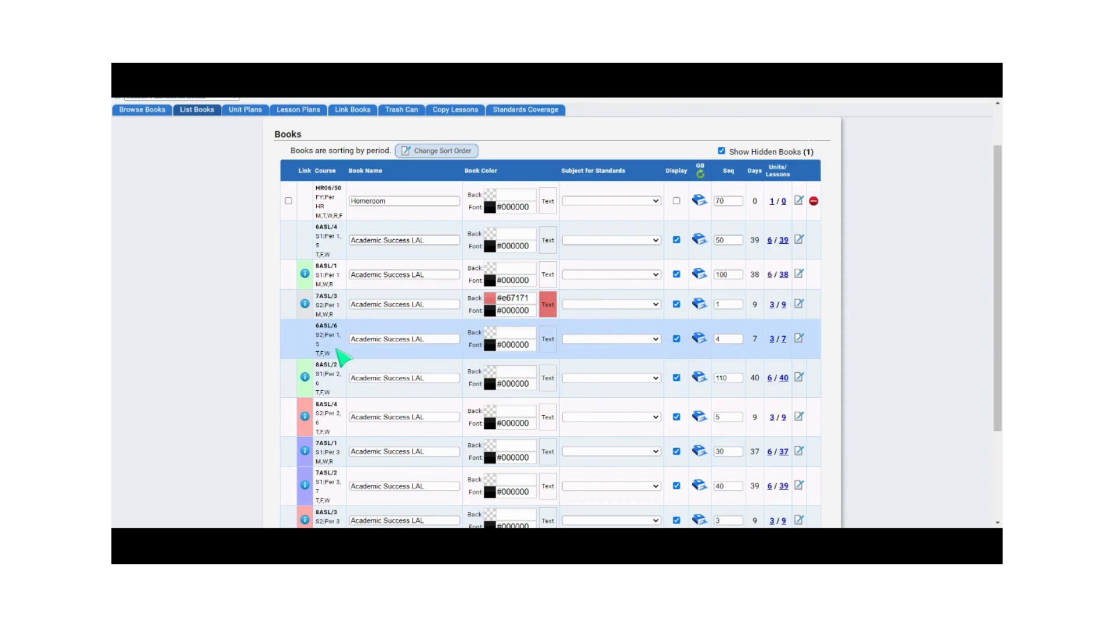
Step: Set the 6ASL/6 book's background colour to light purple #a69ef2
{"action": "left_click", "coordinate": [492, 335]}
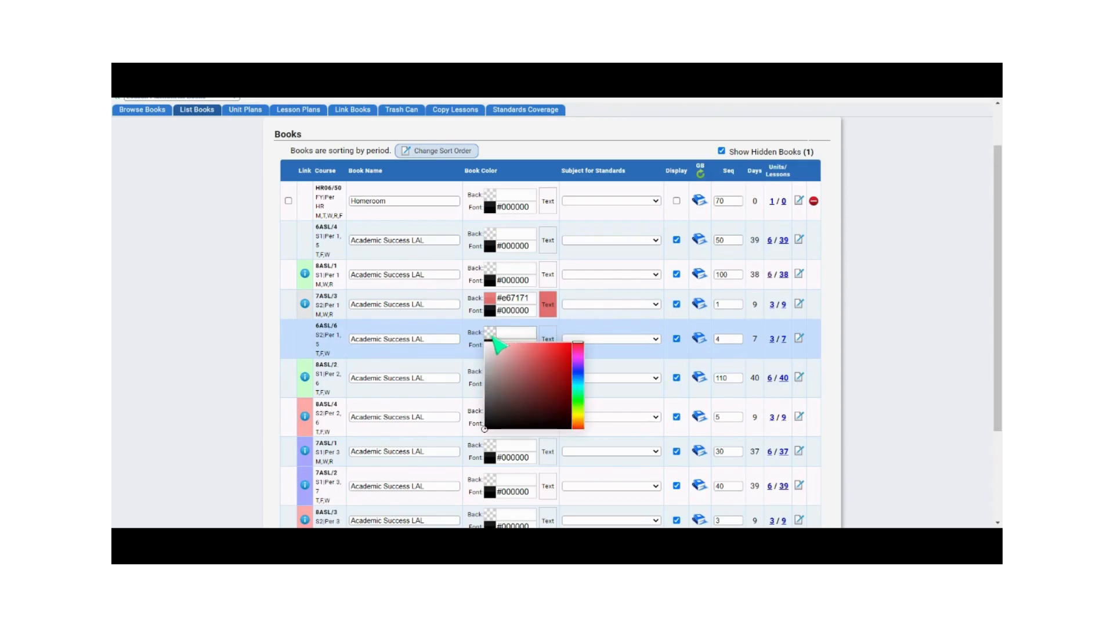
{"action": "left_click", "coordinate": [578, 369]}
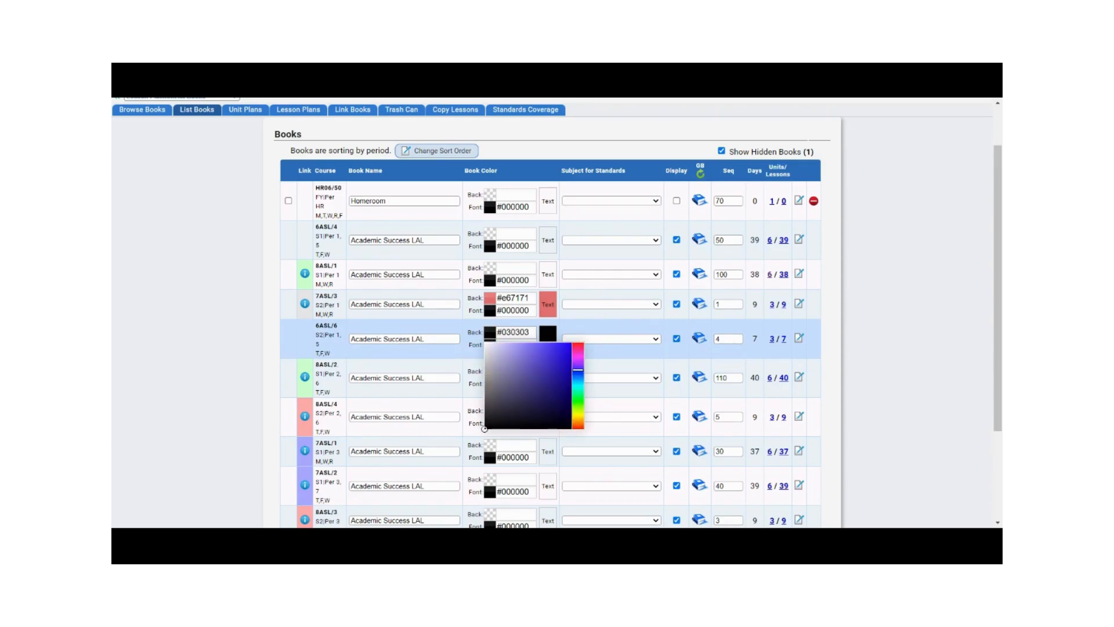
{"action": "left_click", "coordinate": [516, 347]}
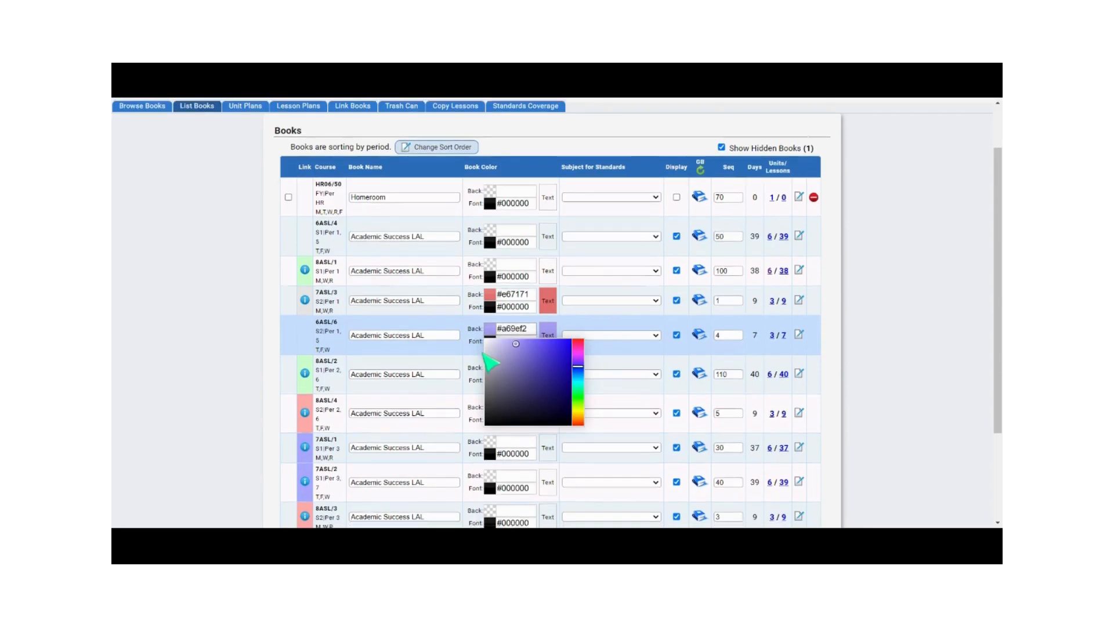
{"action": "scroll", "coordinate": [487, 357], "scroll_direction": "down", "scroll_amount": 1}
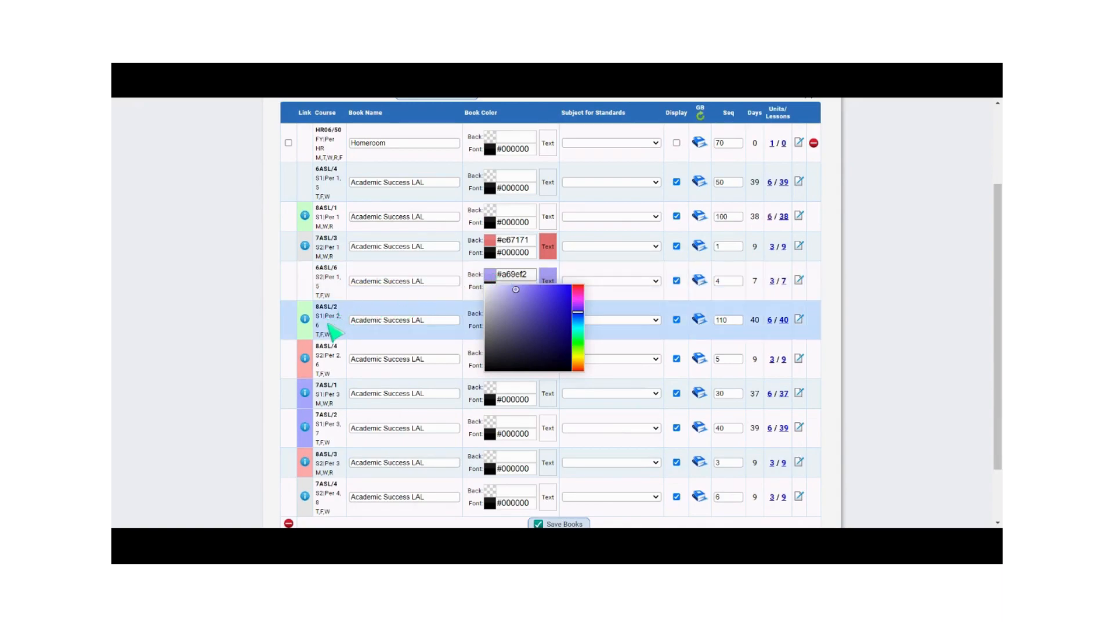
{"action": "left_click", "coordinate": [341, 378]}
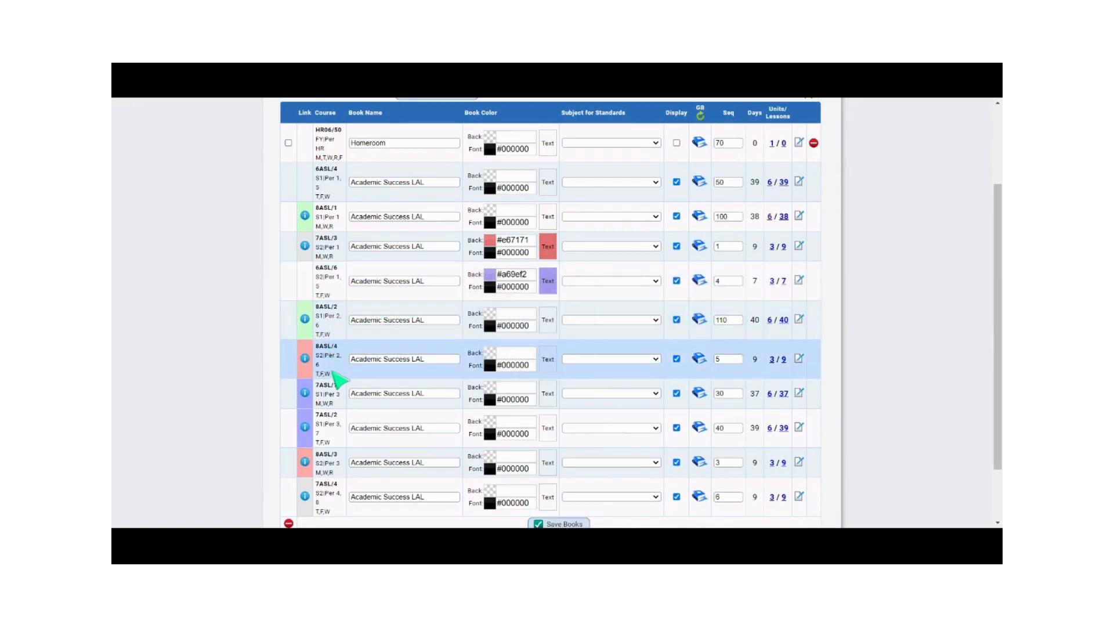
Step: Set the 8ASL/4 book's background colour to blue-purple #8281de
{"action": "left_click", "coordinate": [492, 357]}
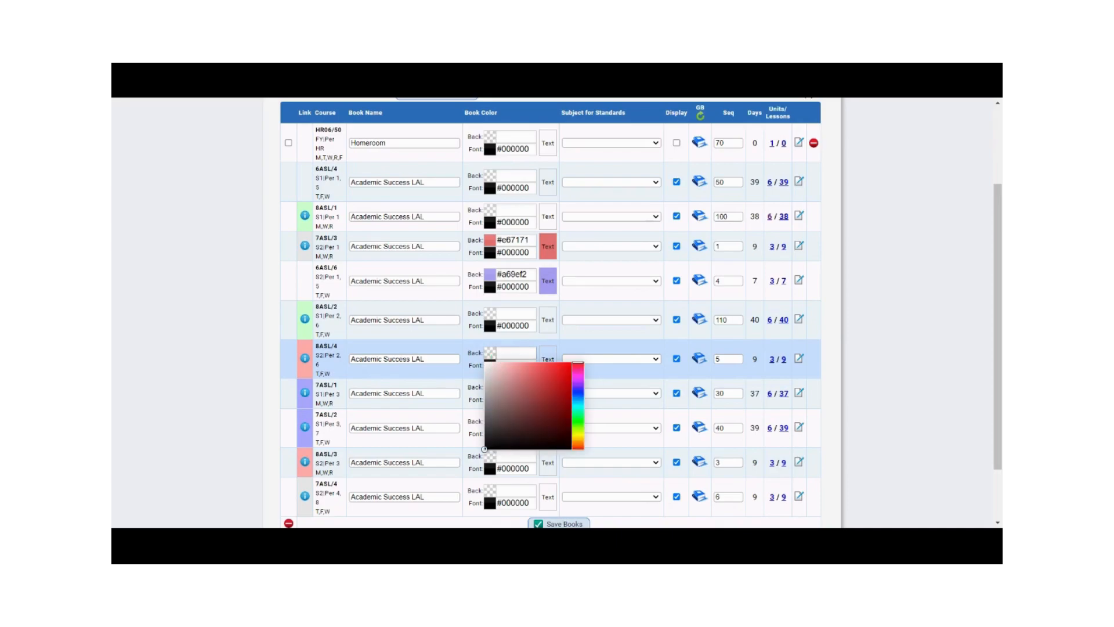
{"action": "left_click_drag", "start_coordinate": [578, 372], "coordinate": [578, 391]}
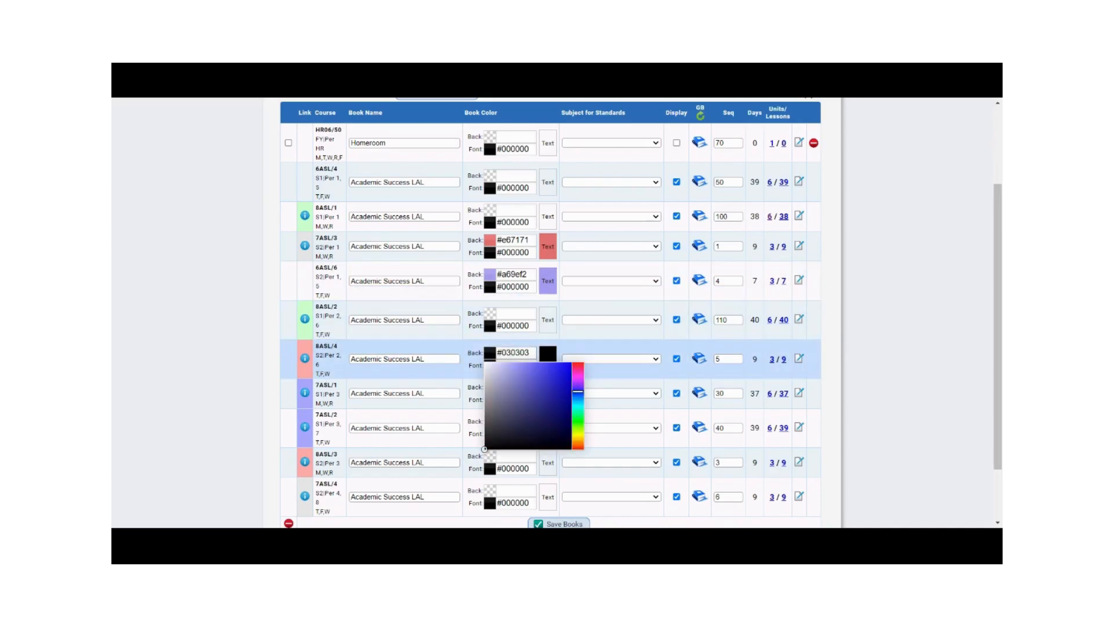
{"action": "left_click", "coordinate": [522, 374]}
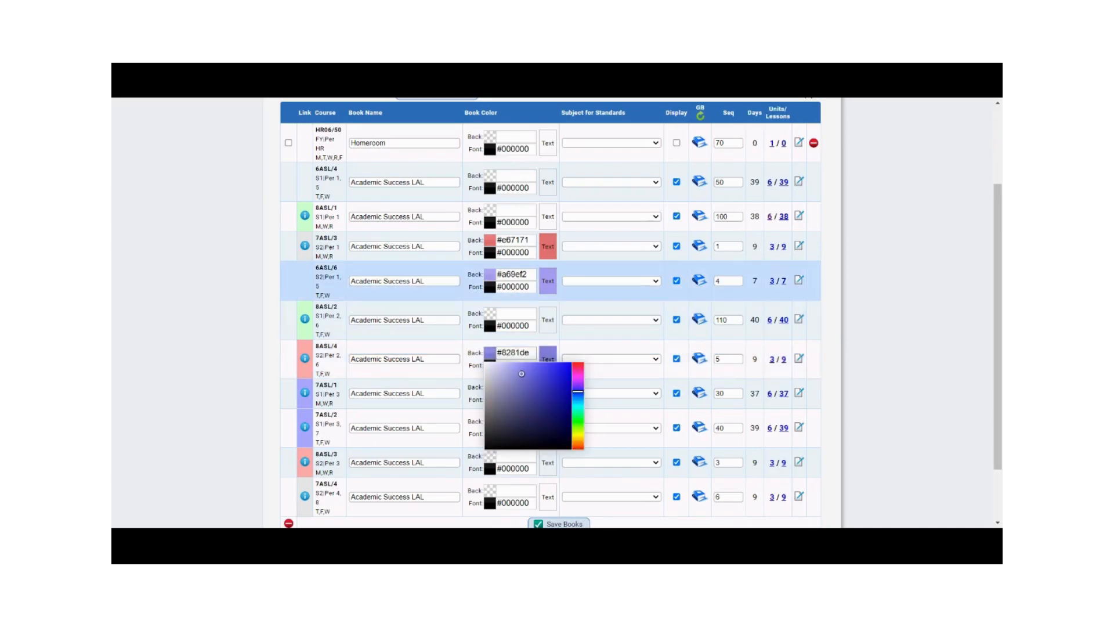
Step: Copy the 8ASL/4 book's background colour code #8281de into the 6ASL/6 book's background colour
{"action": "left_click_drag", "start_coordinate": [529, 353], "coordinate": [502, 352]}
{"action": "key", "text": "ctrl+c"}
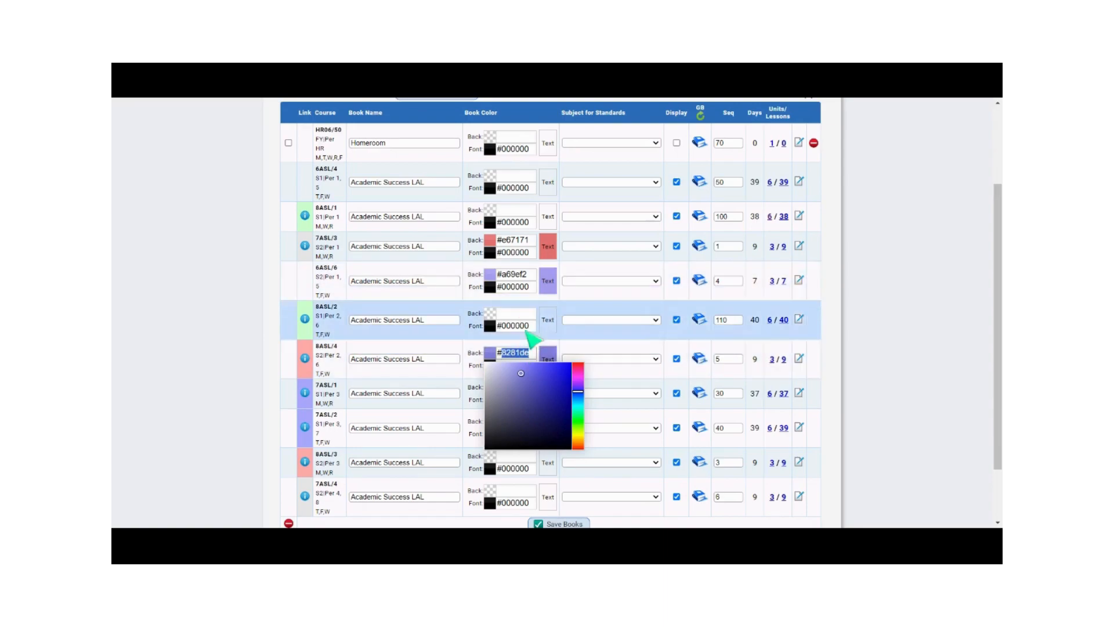
{"action": "left_click_drag", "start_coordinate": [529, 274], "coordinate": [503, 274]}
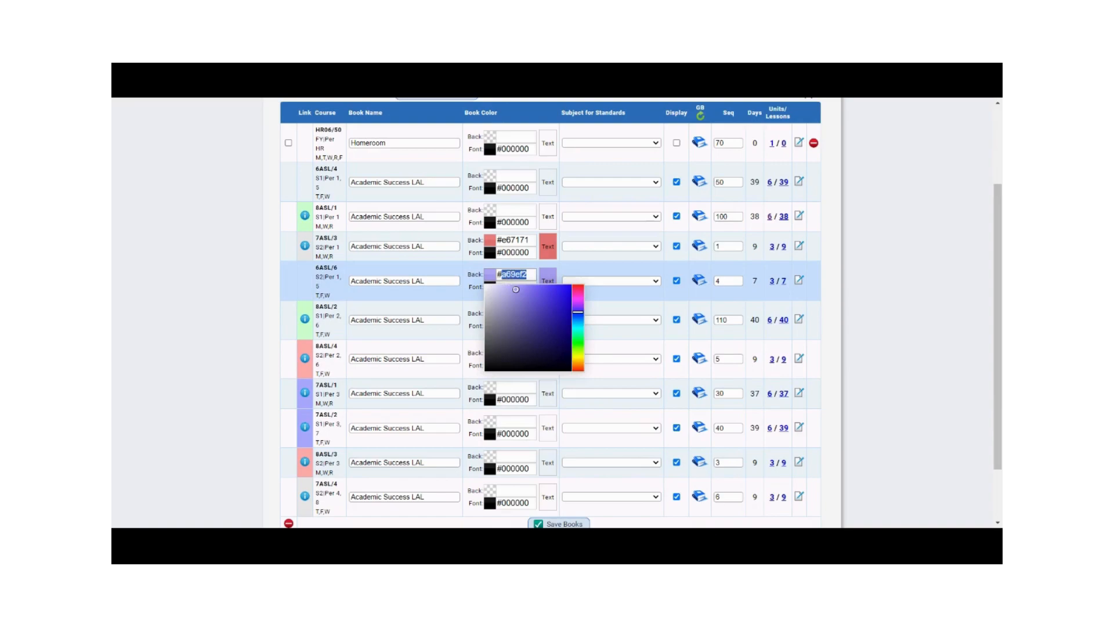
{"action": "key", "text": "ctrl+v"}
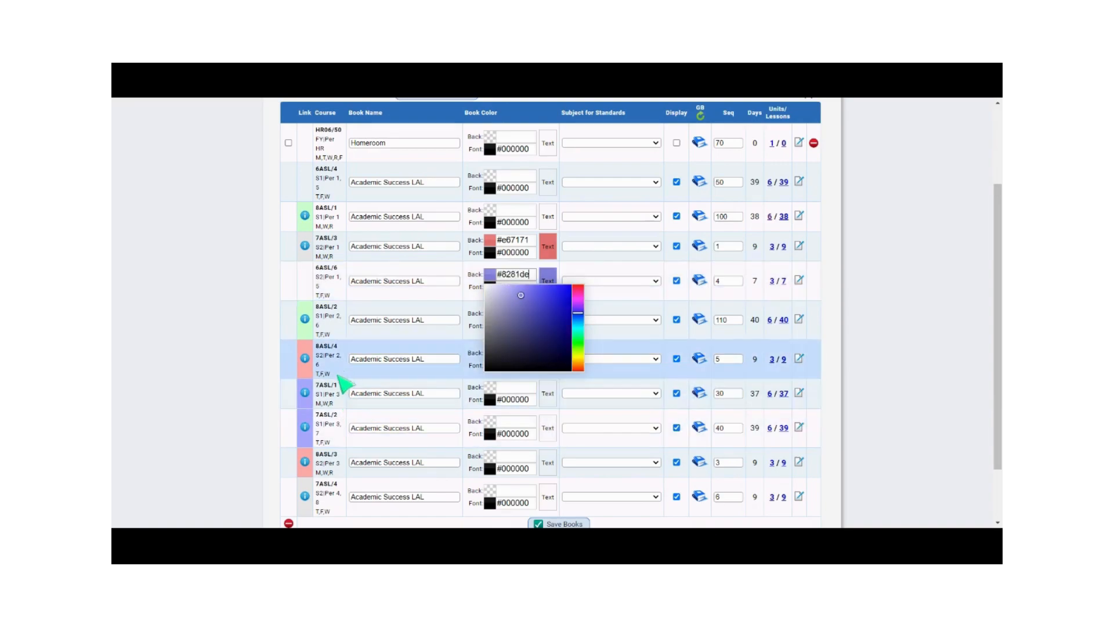
Step: Copy the 7ASL/3 book's background colour code #e67171 into the 8ASL/3 book's background colour
{"action": "left_click", "coordinate": [490, 459]}
{"action": "left_click", "coordinate": [521, 239]}
{"action": "double_click", "coordinate": [522, 239]}
{"action": "key", "text": "ctrl+c"}
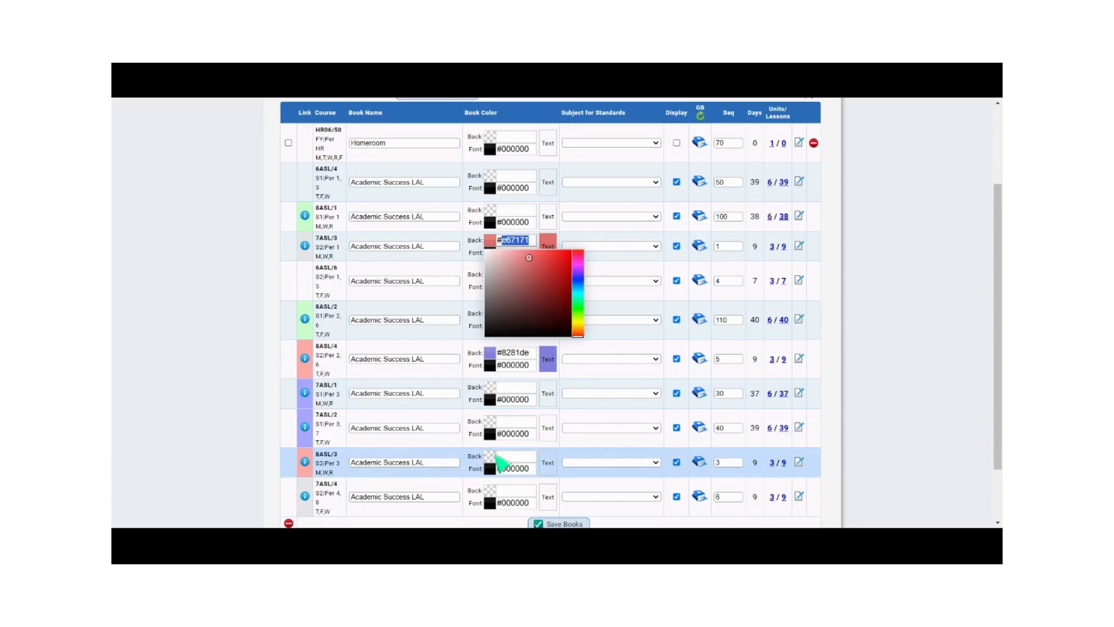
{"action": "left_click", "coordinate": [497, 457]}
{"action": "key", "text": "ctrl+v"}
{"action": "scroll", "coordinate": [438, 478], "scroll_direction": "down", "scroll_amount": 2}
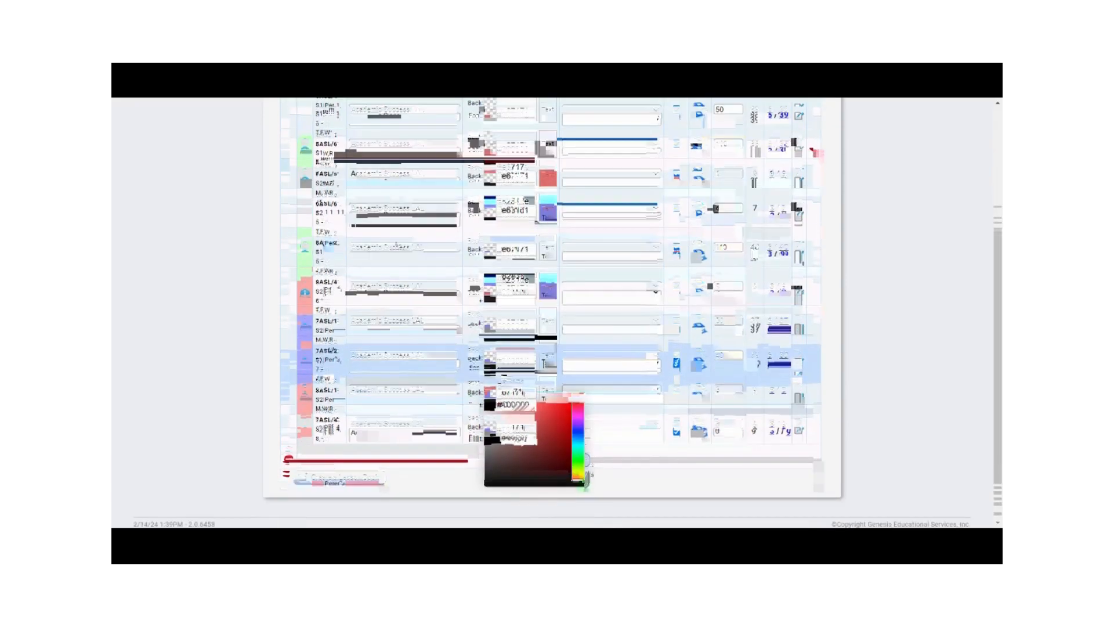
{"action": "left_click", "coordinate": [434, 472]}
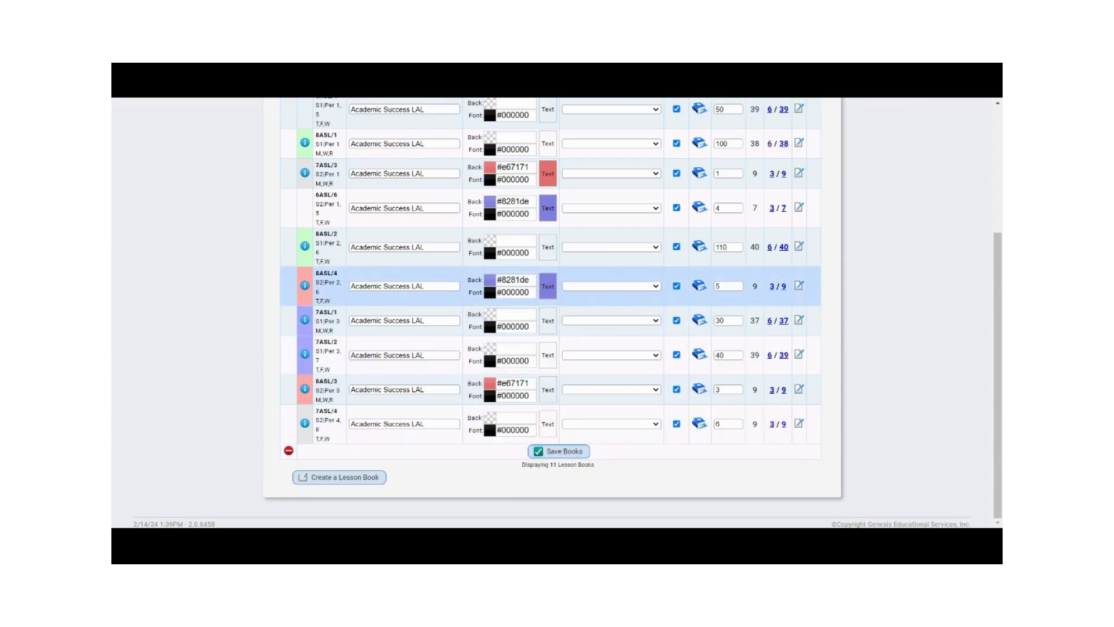
Step: Copy the 8ASL/4 book's background colour code 8281de into the 7ASL/4 book's background colour and save the books
{"action": "left_click_drag", "start_coordinate": [530, 281], "coordinate": [511, 280]}
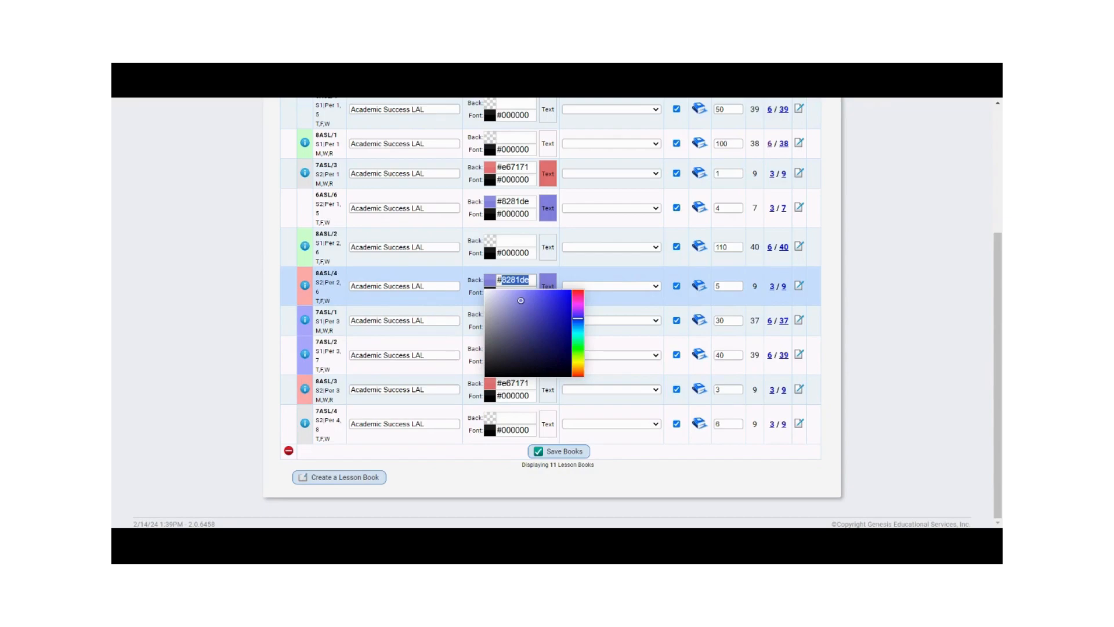
{"action": "left_click", "coordinate": [514, 418]}
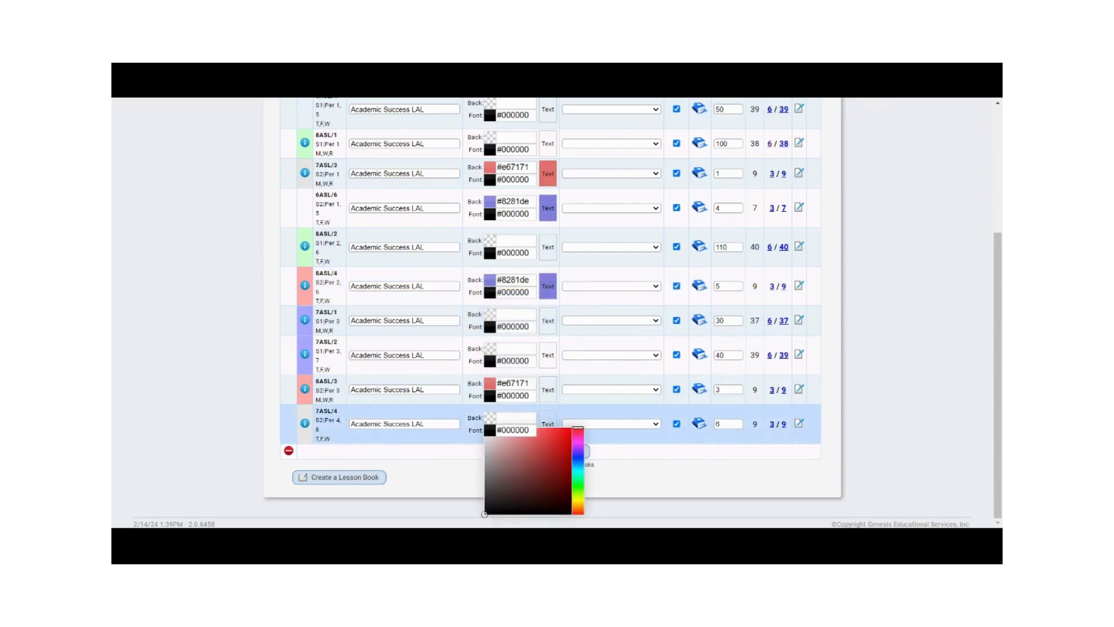
{"action": "type", "text": "8281de"}
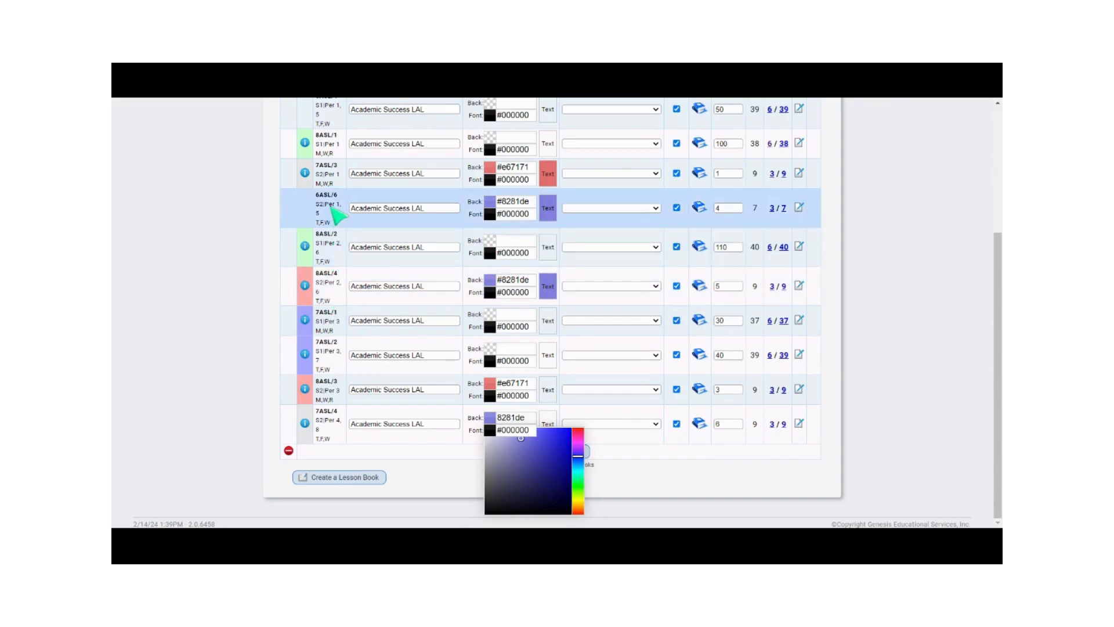
{"action": "scroll", "coordinate": [333, 192], "scroll_direction": "up", "scroll_amount": 1}
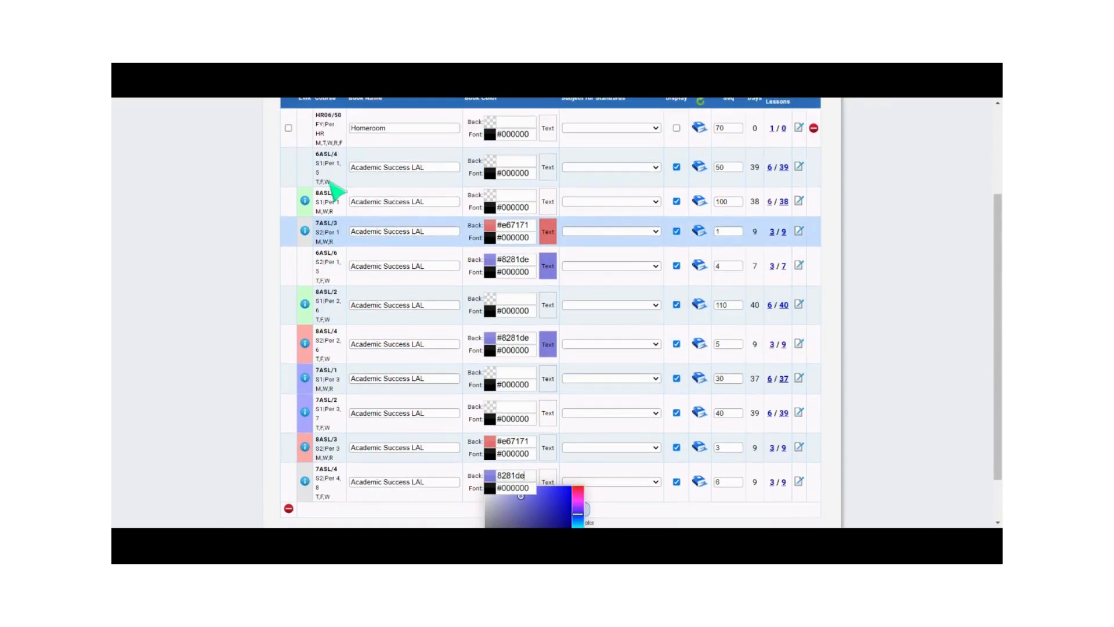
{"action": "scroll", "coordinate": [325, 357], "scroll_direction": "down", "scroll_amount": 1}
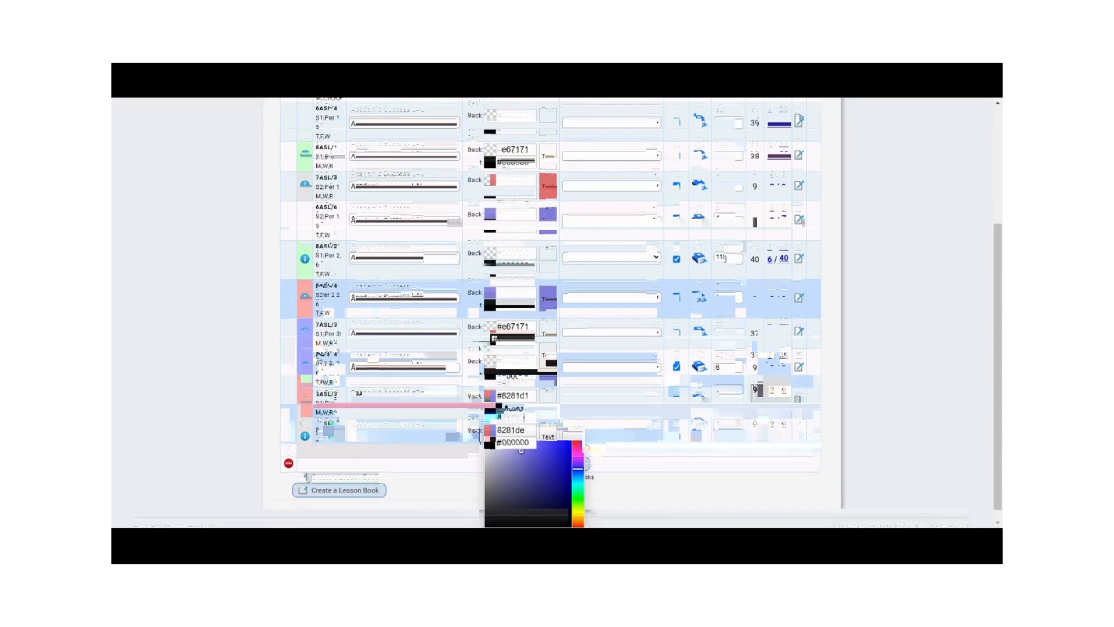
{"action": "left_click", "coordinate": [465, 487]}
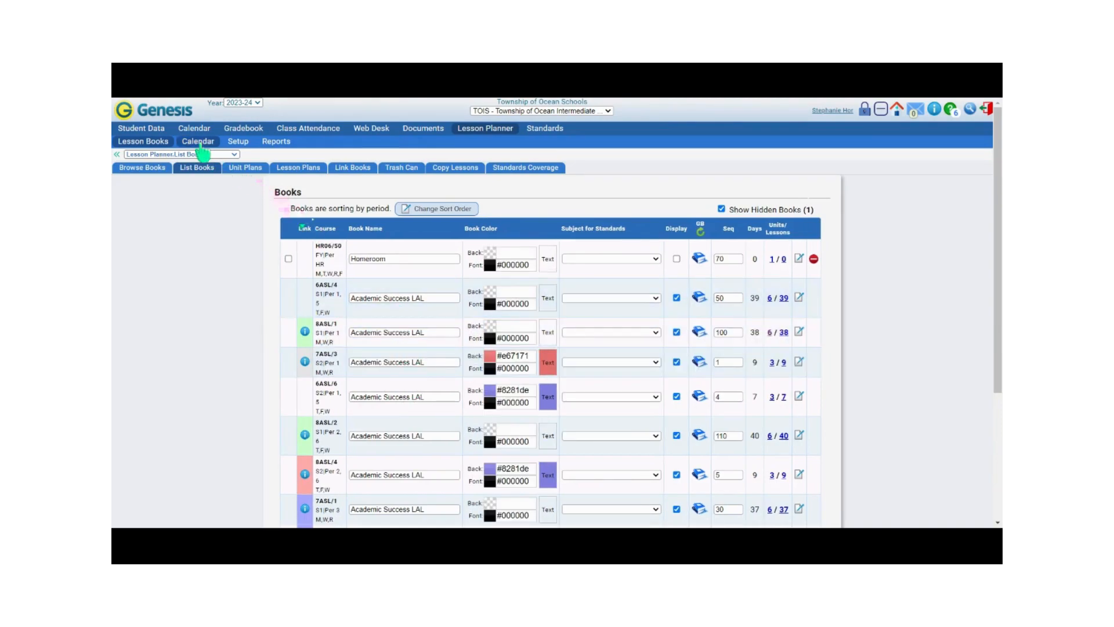
Step: Check the book colours in the Lesson Planner calendar and return to the lesson books list
{"action": "left_click", "coordinate": [198, 141]}
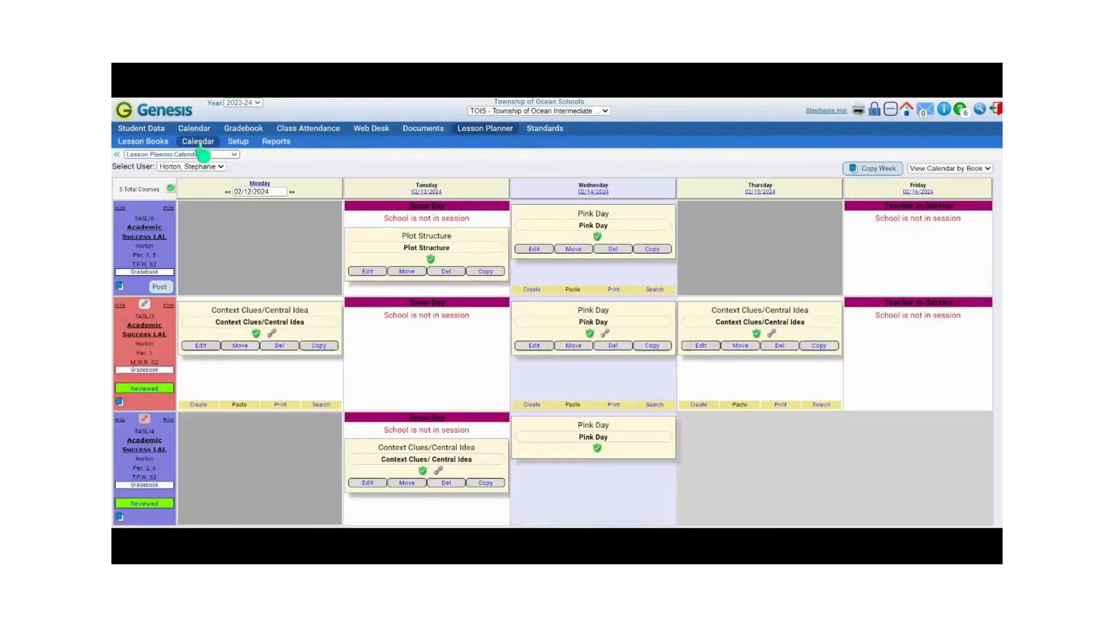
{"action": "scroll", "coordinate": [168, 260], "scroll_direction": "down", "scroll_amount": 2}
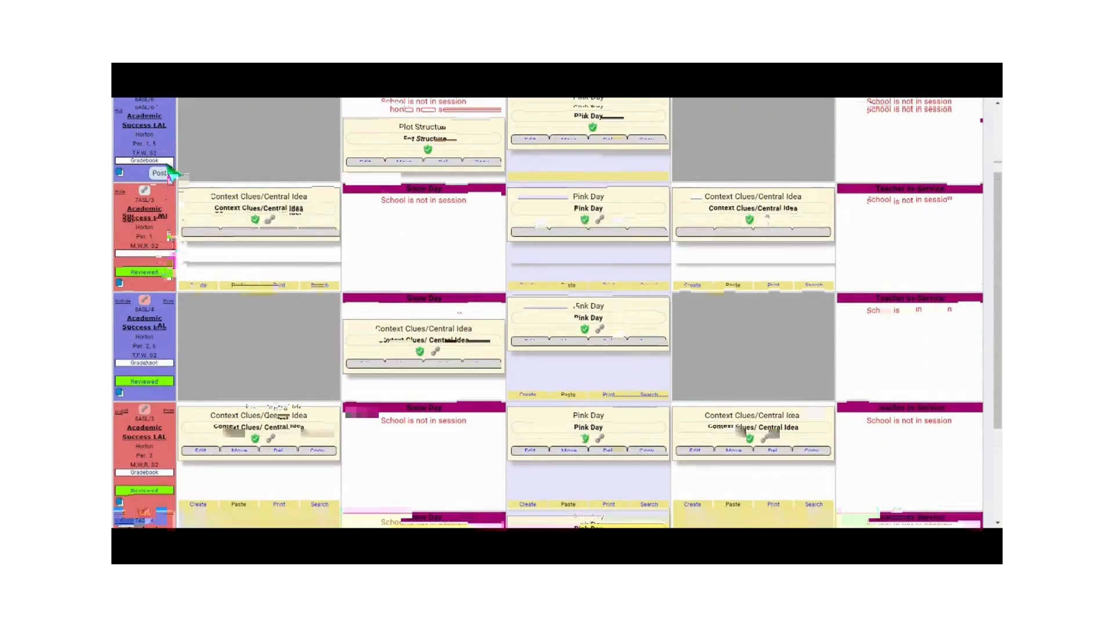
{"action": "scroll", "coordinate": [170, 255], "scroll_direction": "up", "scroll_amount": 2}
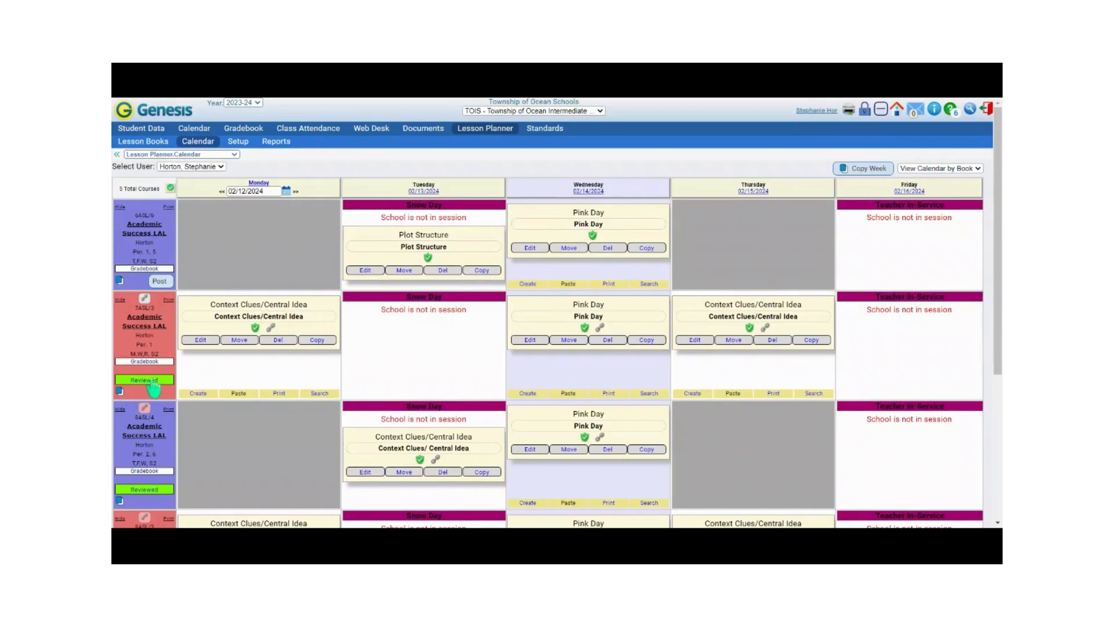
{"action": "left_click", "coordinate": [156, 144]}
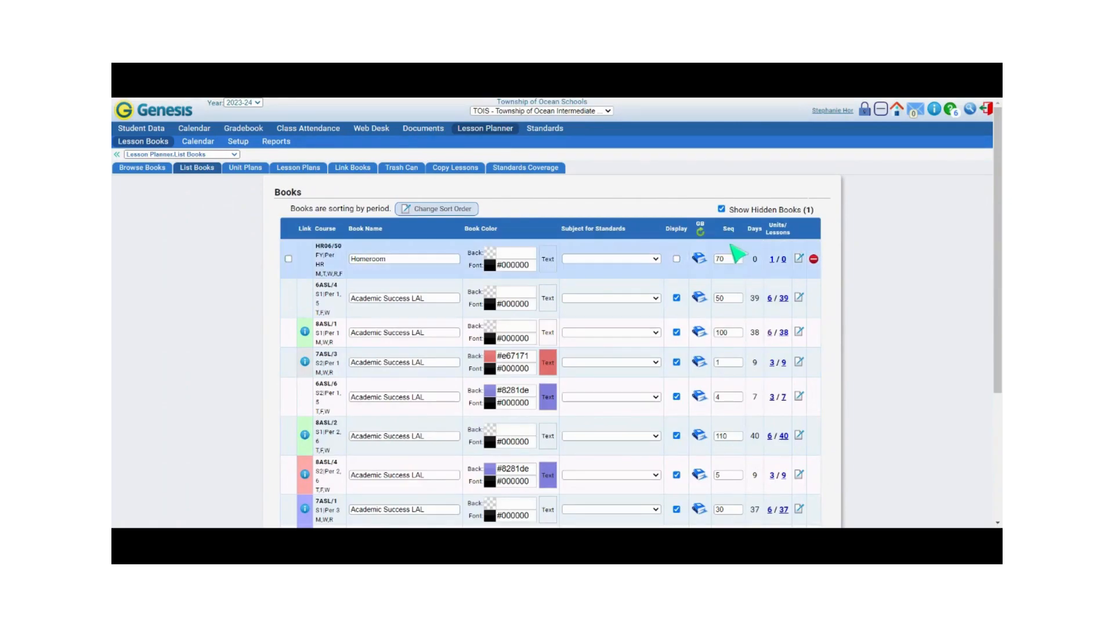
Step: Enter sequence number 1 for the 7ASL/3 book and 4 for the 6ASL/6 book
{"action": "scroll", "coordinate": [406, 267], "scroll_direction": "down", "scroll_amount": 3}
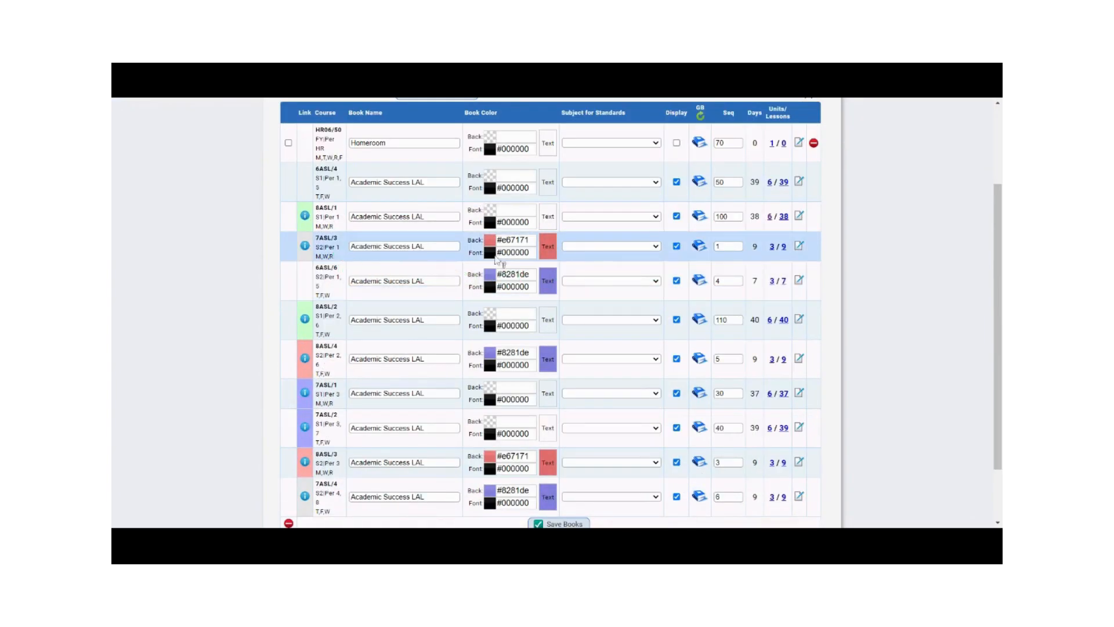
{"action": "left_click", "coordinate": [726, 246]}
{"action": "key", "text": "BackSpace"}
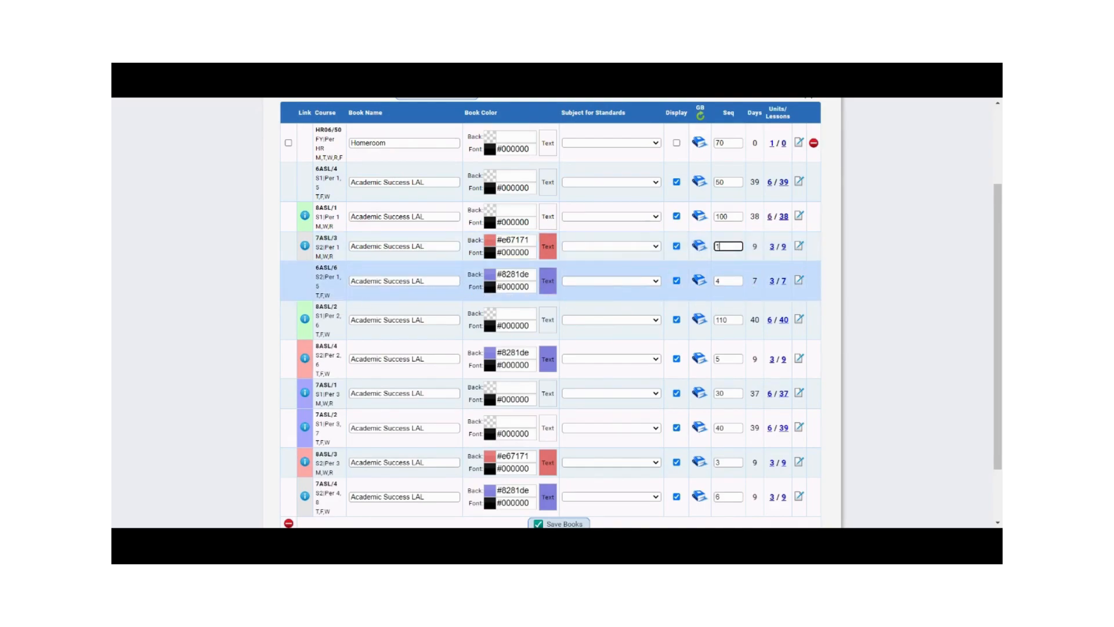
{"action": "key", "text": "Tab"}
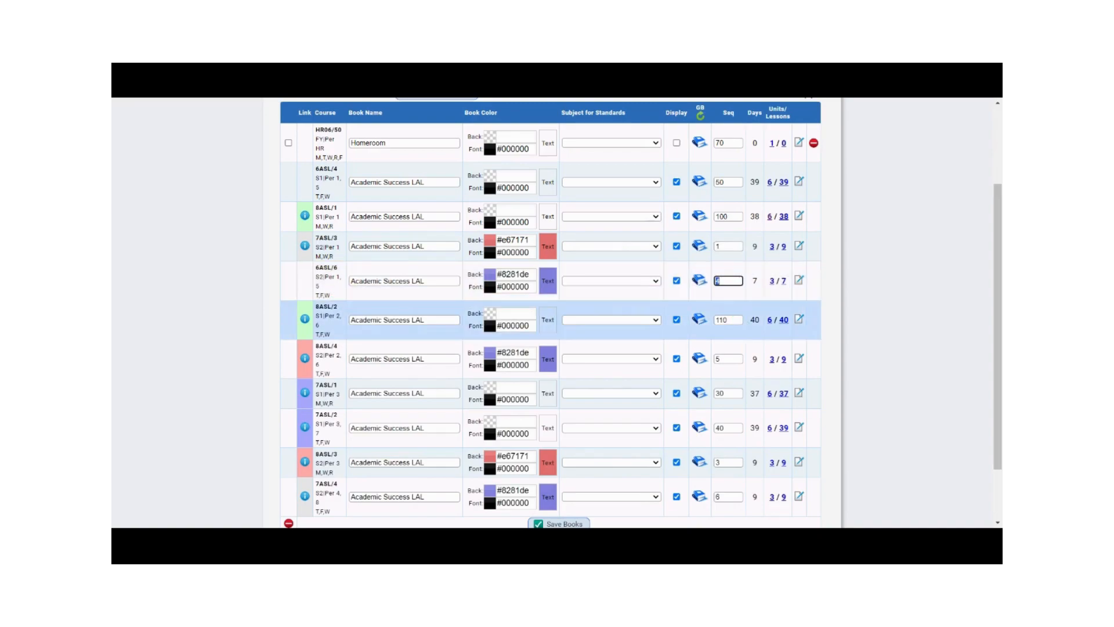
{"action": "type", "text": "1"}
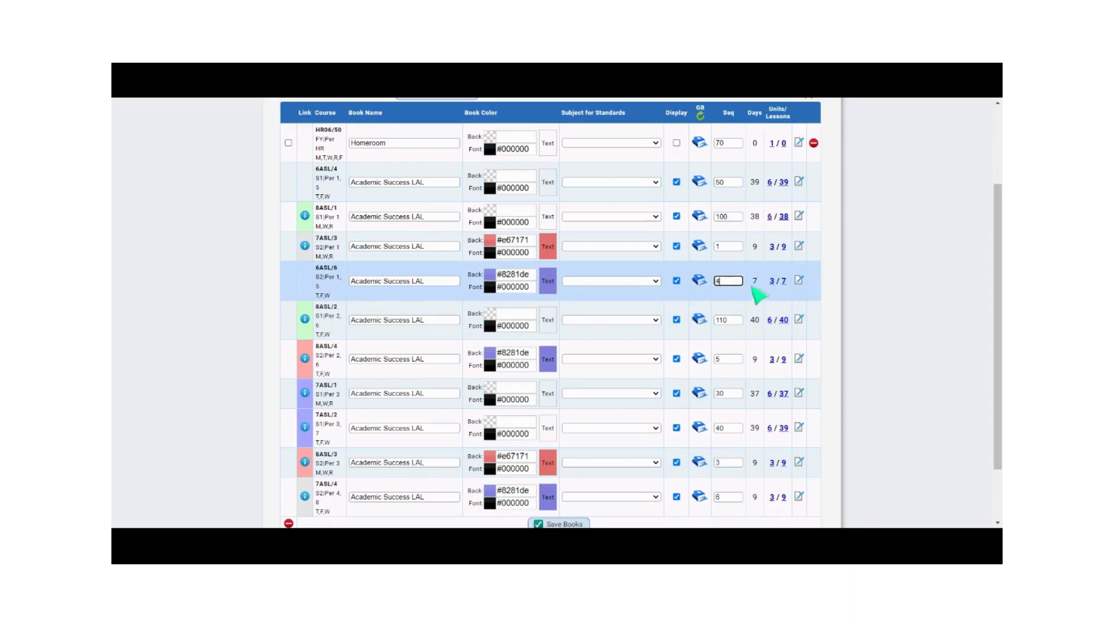
{"action": "type", "text": "4"}
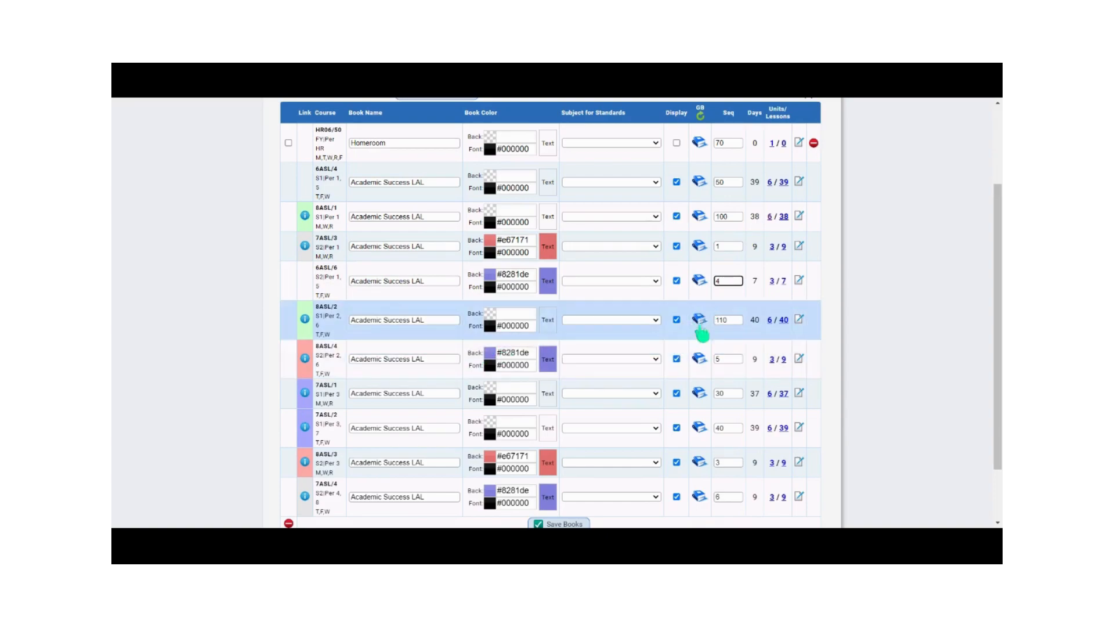
Step: Set the 8ASL/4 book's sequence number to 2, keep 3 for the 8ASL/3 book, and save the books
{"action": "left_click", "coordinate": [725, 358]}
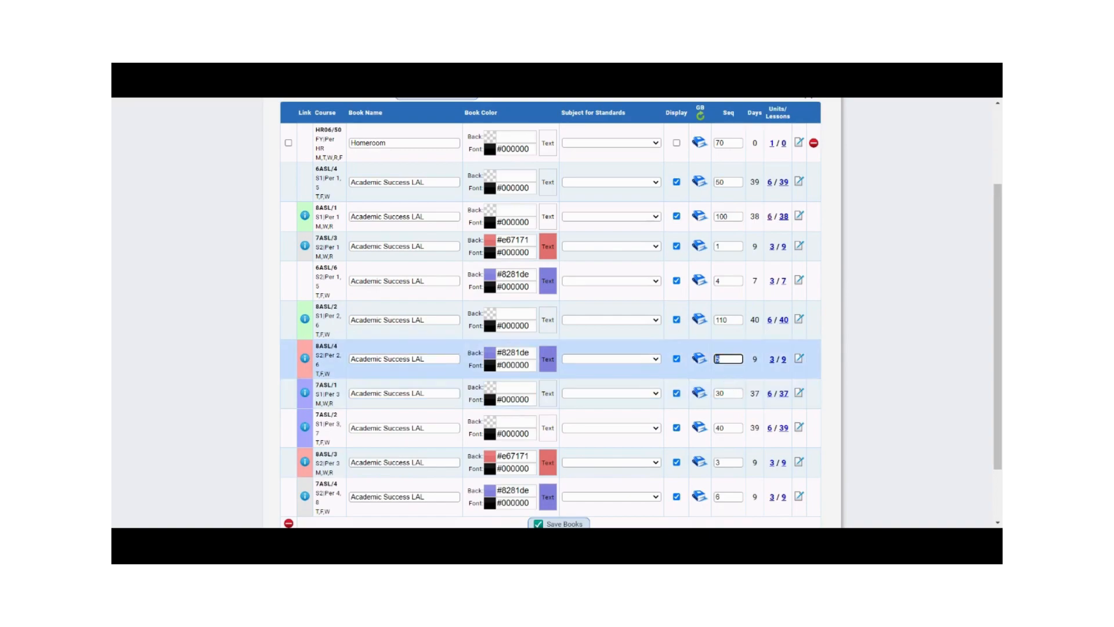
{"action": "type", "text": "2"}
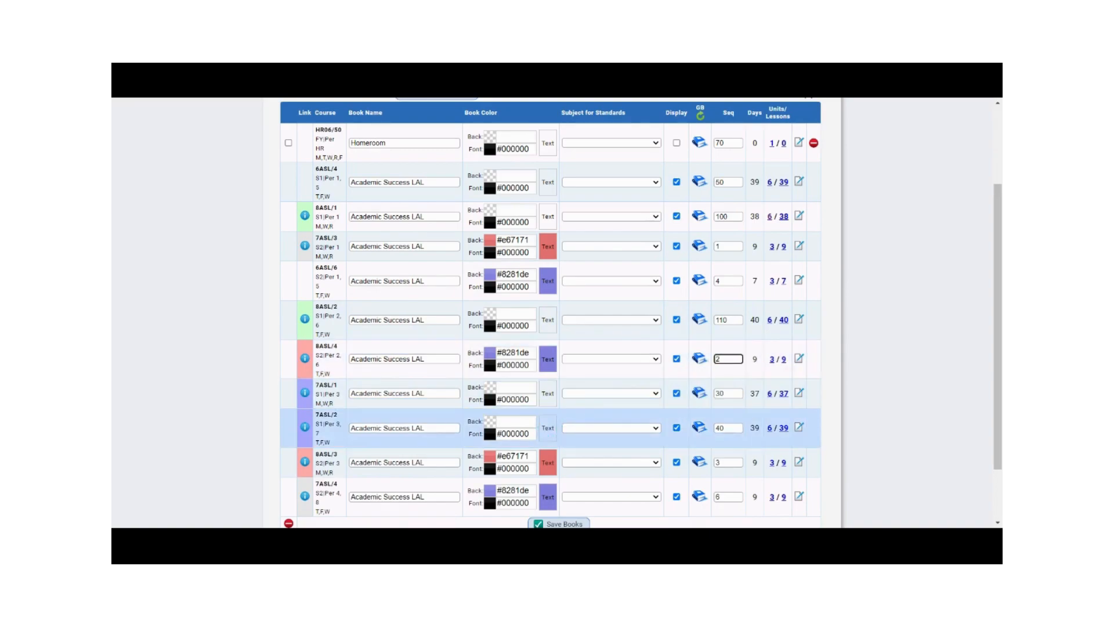
{"action": "left_click", "coordinate": [726, 462]}
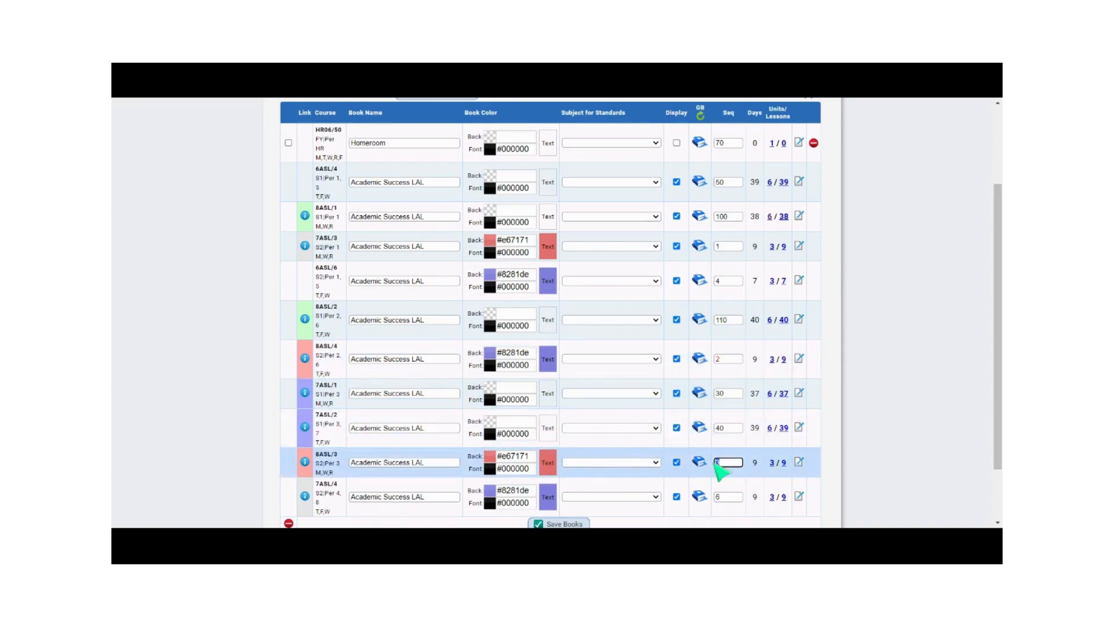
{"action": "scroll", "coordinate": [523, 348], "scroll_direction": "down", "scroll_amount": 2}
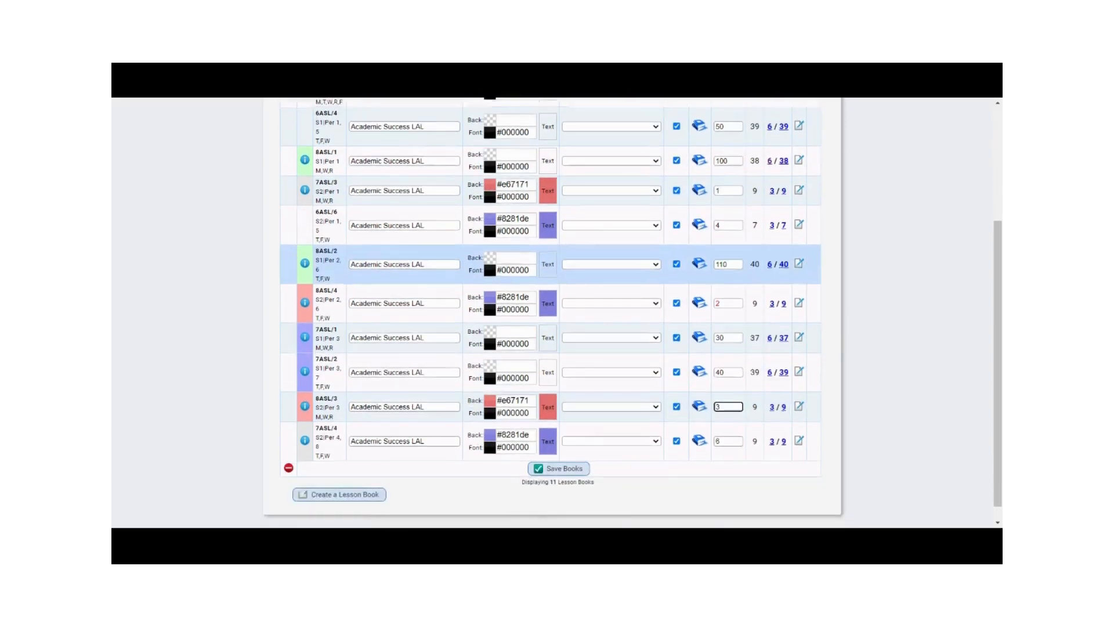
{"action": "left_click", "coordinate": [563, 455]}
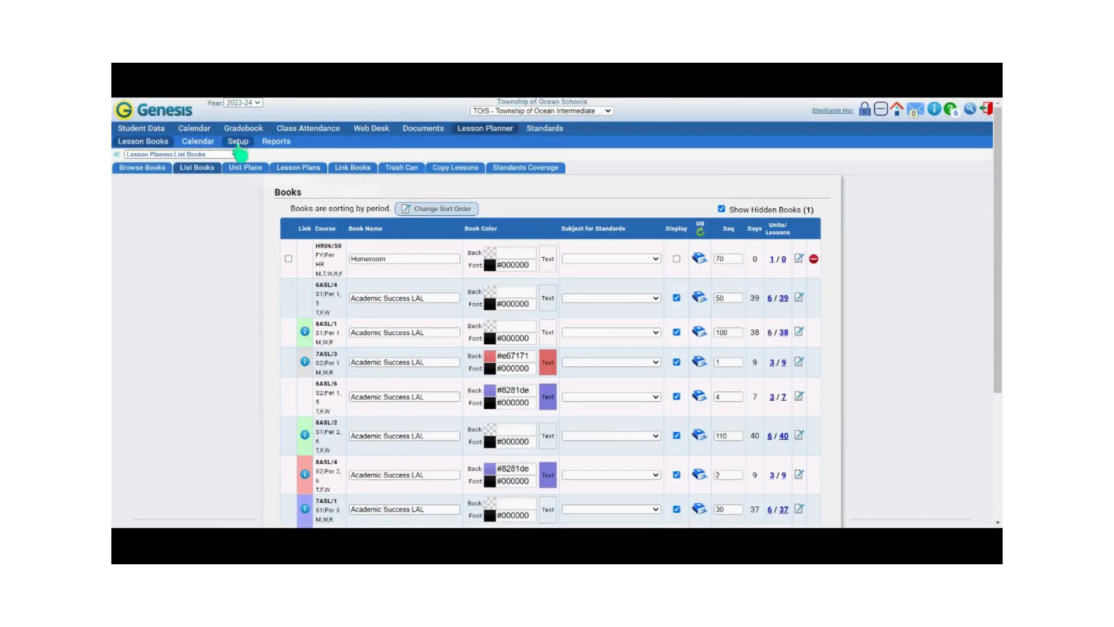
Step: Set the Lesson Planner preferences to order lesson books by Sequence and save the preferences
{"action": "left_click", "coordinate": [238, 142]}
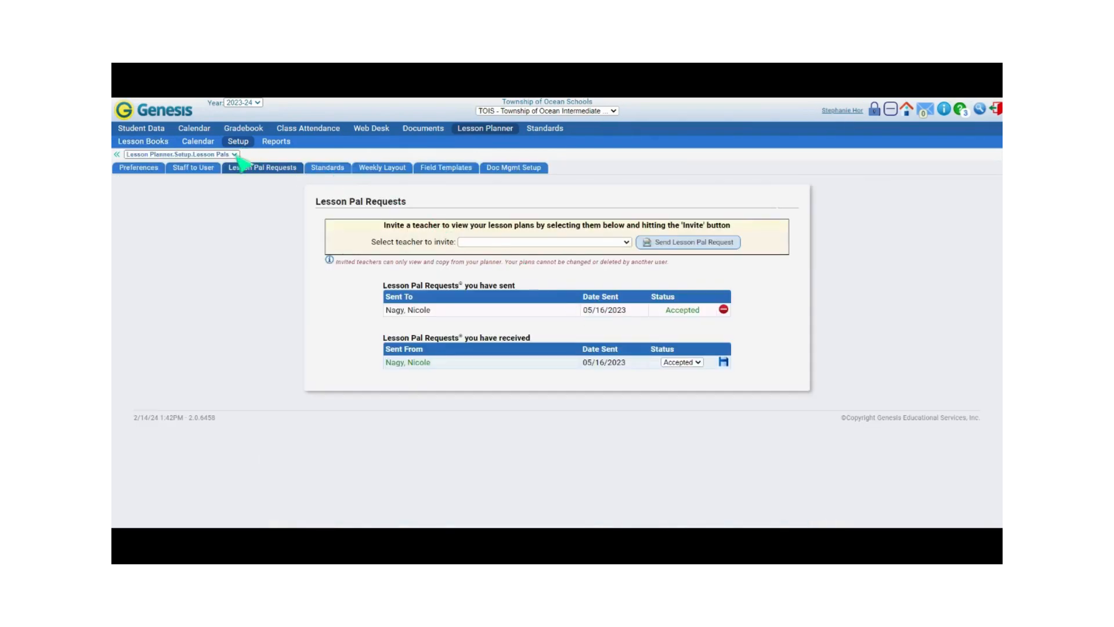
{"action": "left_click", "coordinate": [151, 173]}
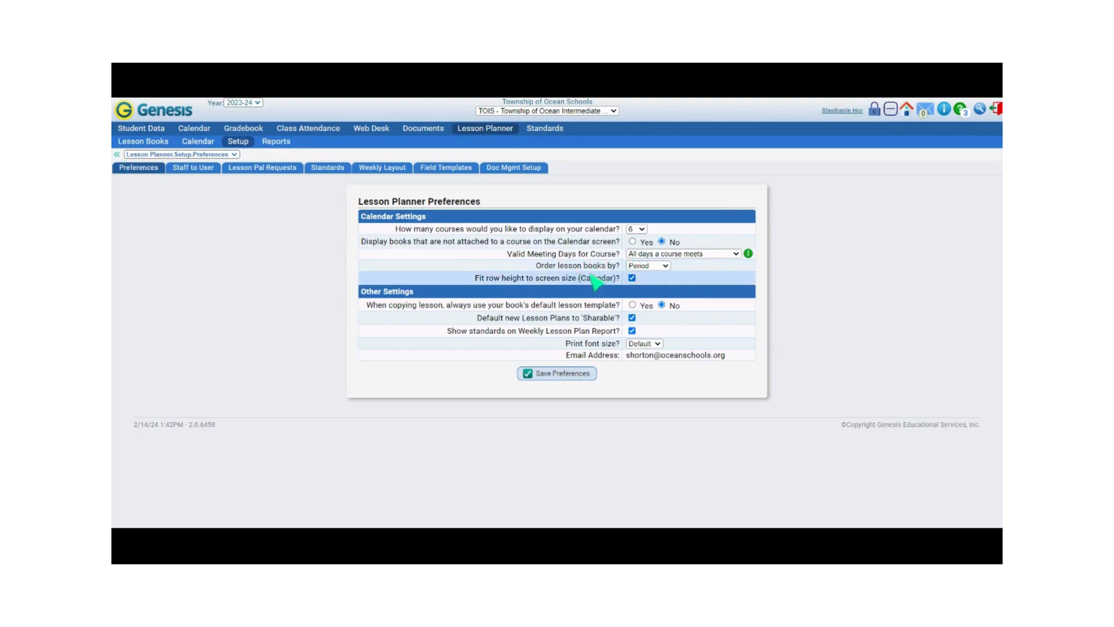
{"action": "left_click", "coordinate": [643, 269]}
{"action": "left_click", "coordinate": [647, 286]}
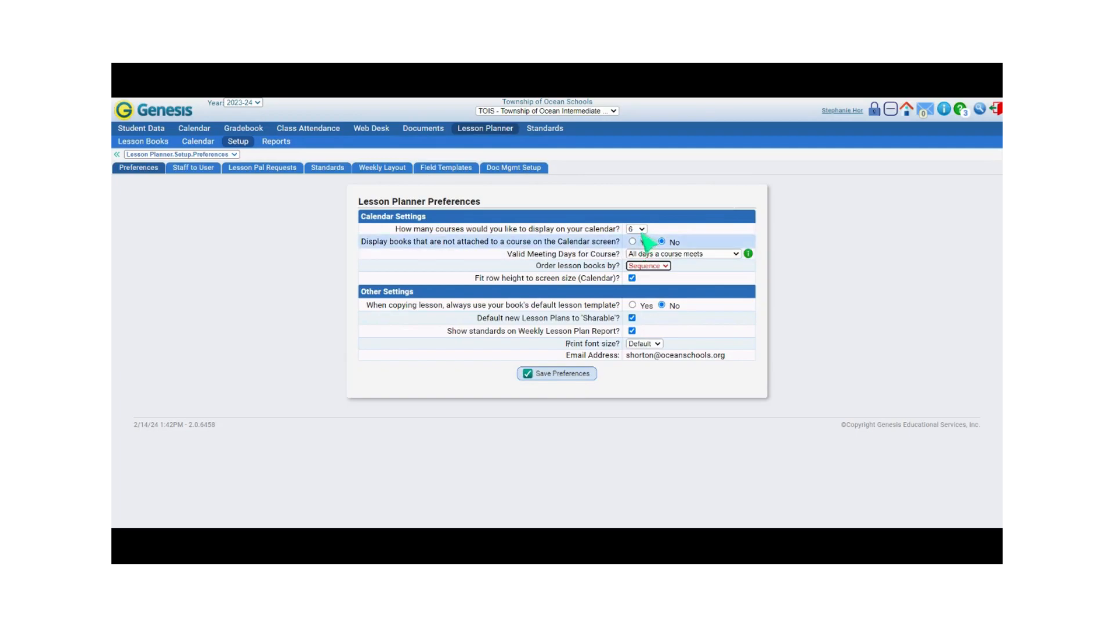
{"action": "left_click", "coordinate": [556, 376]}
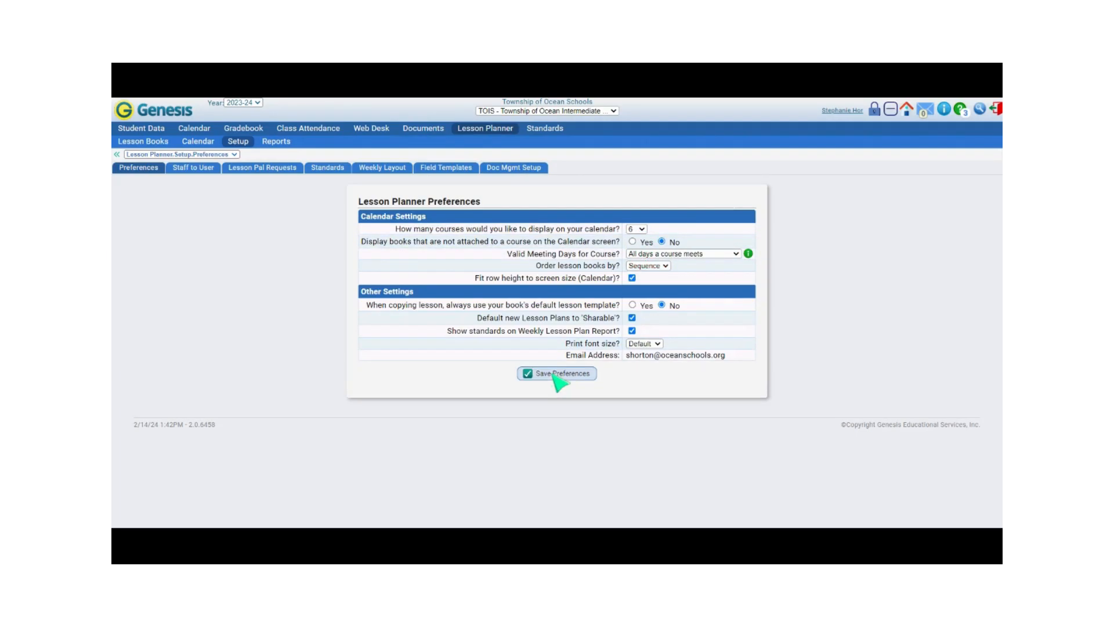
Step: Check the order and colours of the lesson books in the Lesson Planner calendar, down to the last book
{"action": "left_click", "coordinate": [198, 141]}
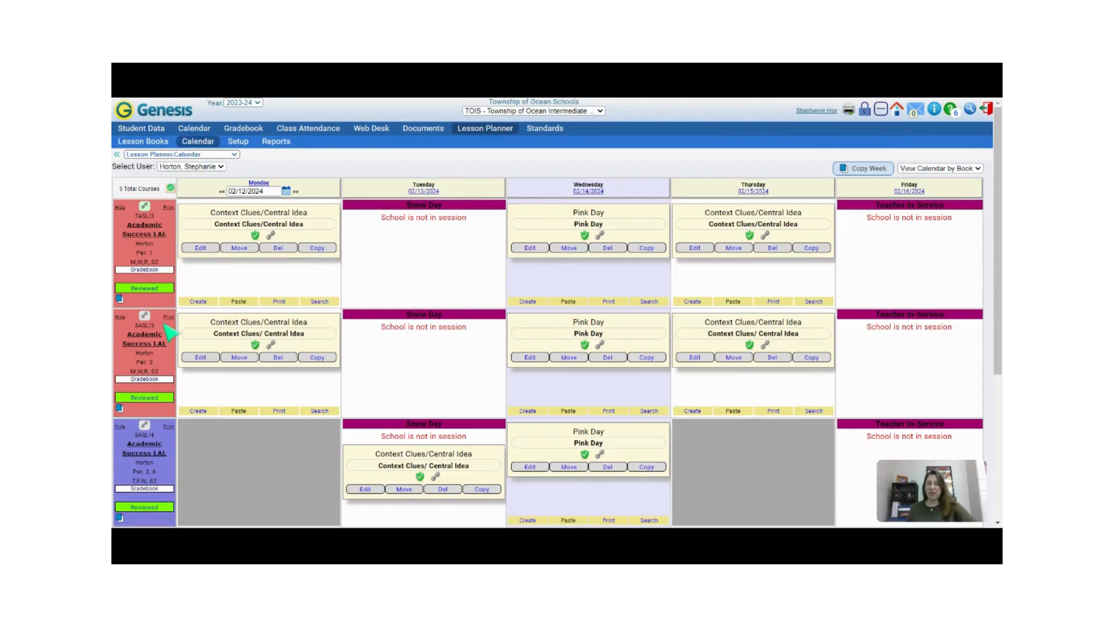
{"action": "scroll", "coordinate": [164, 325], "scroll_direction": "down", "scroll_amount": 3}
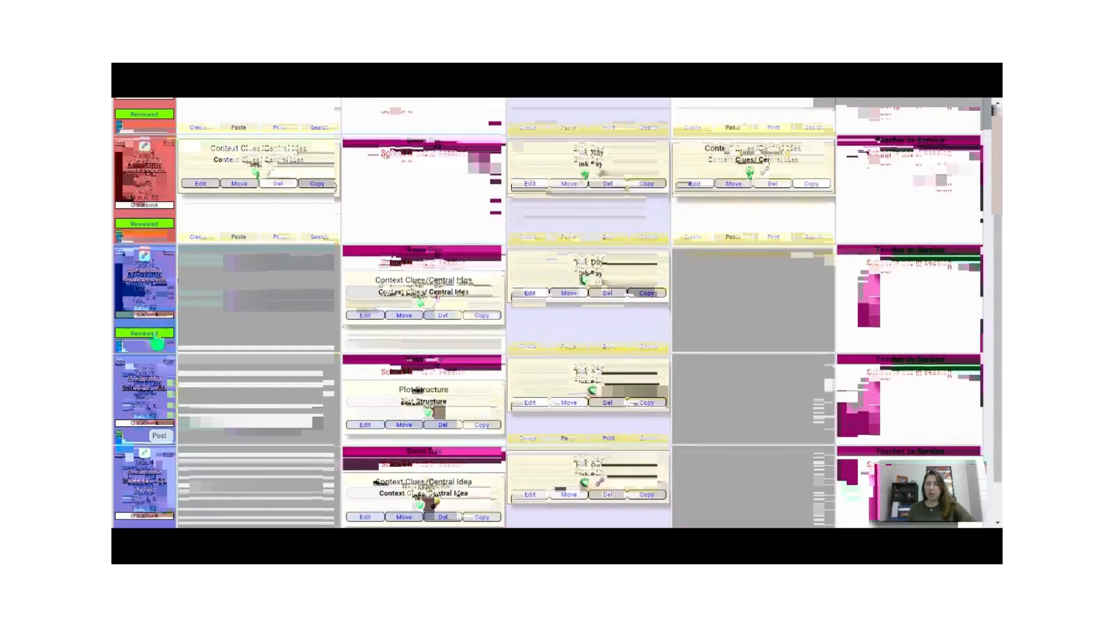
{"action": "scroll", "coordinate": [155, 413], "scroll_direction": "down", "scroll_amount": 1}
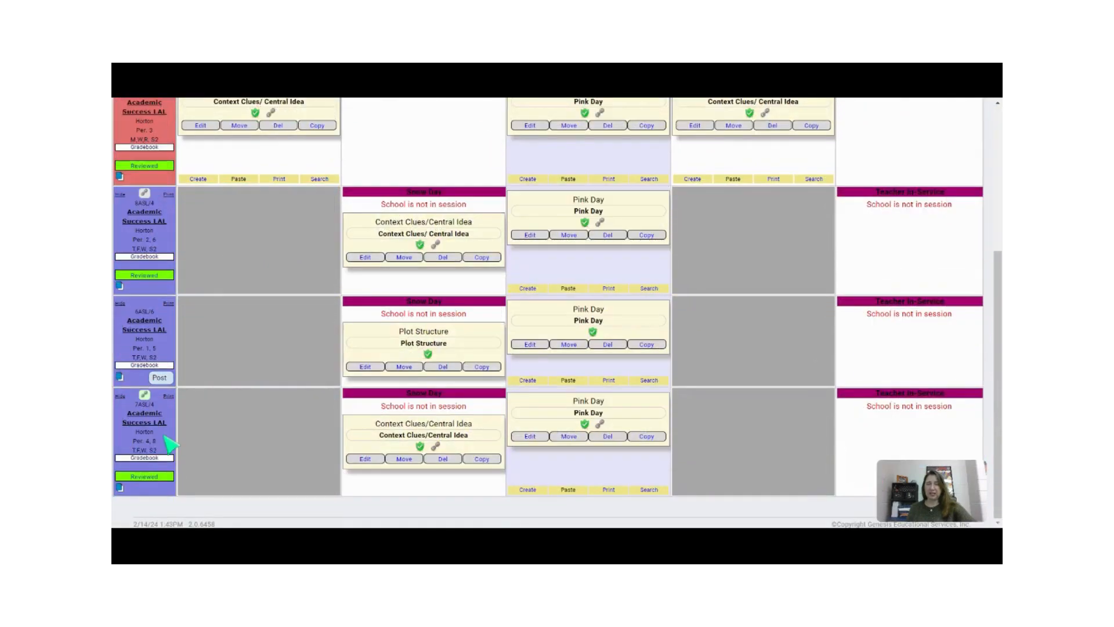